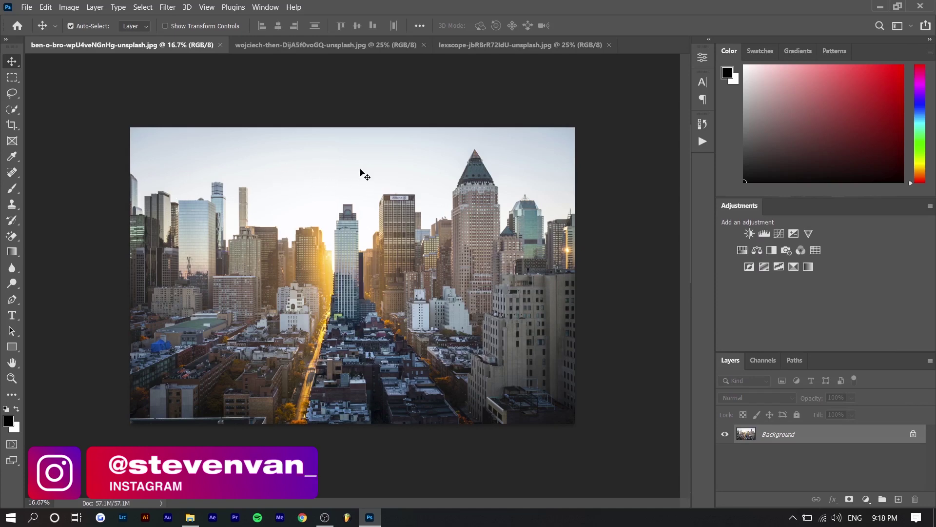
Review the hiker and night car photos, then open Sky Replacement on the city skyline photo
key(ctrl+Tab)
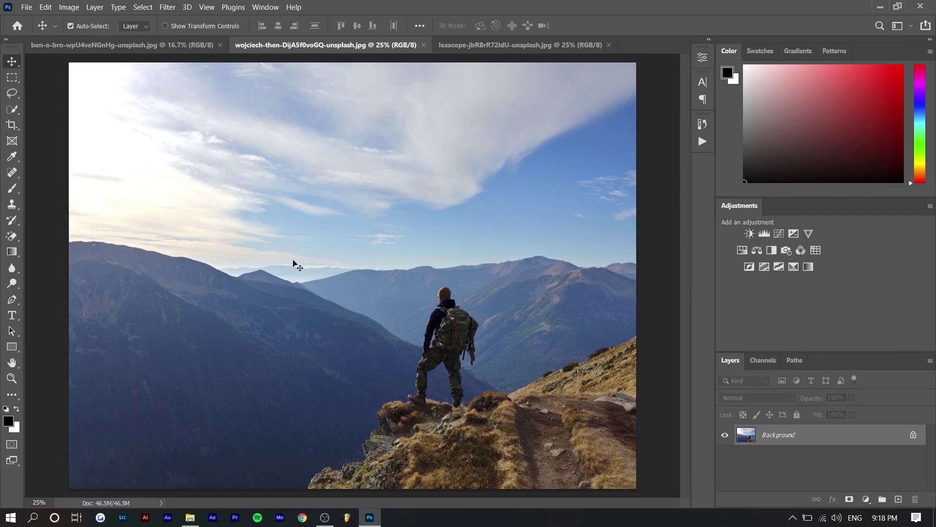
click(487, 45)
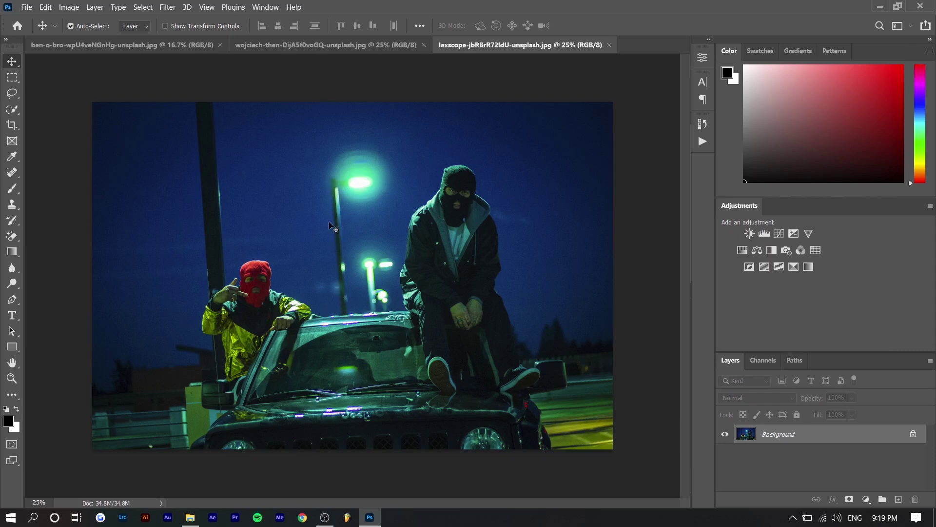
click(170, 47)
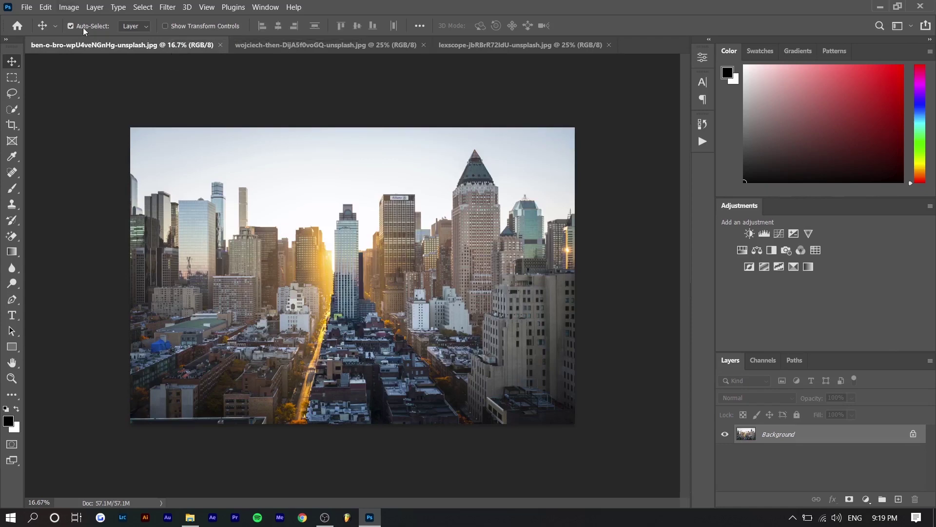
click(46, 7)
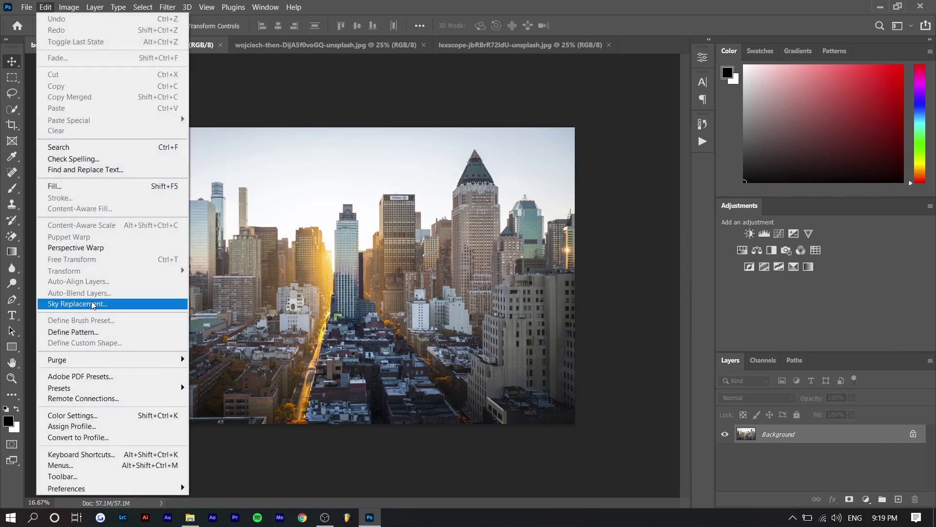
click(71, 303)
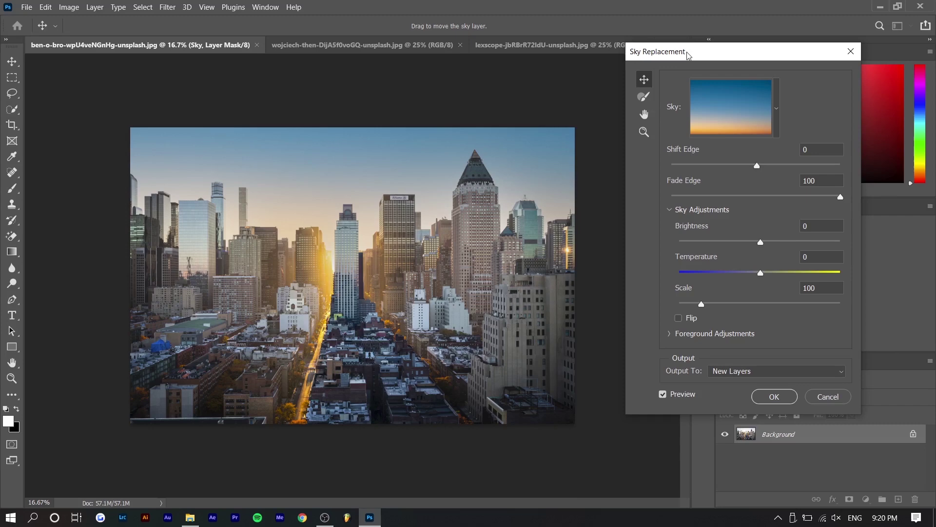
Browse the Sunsets and Spectacular sky preset folders, cancel adding a custom sky file, and close the picker
click(648, 104)
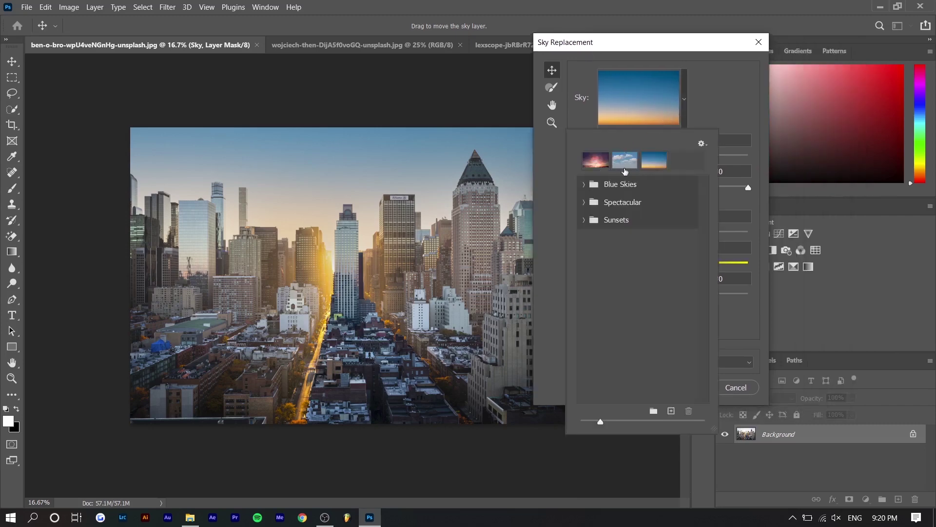
click(584, 220)
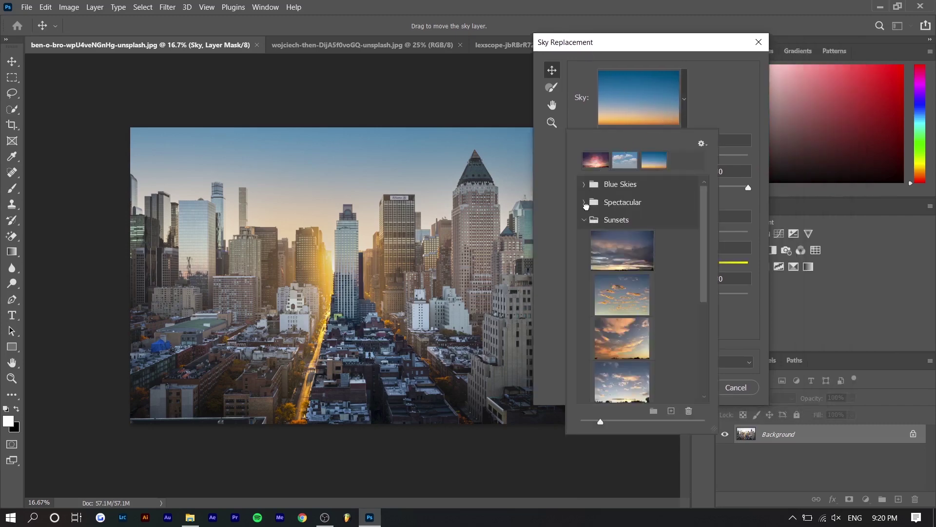
click(586, 203)
click(604, 185)
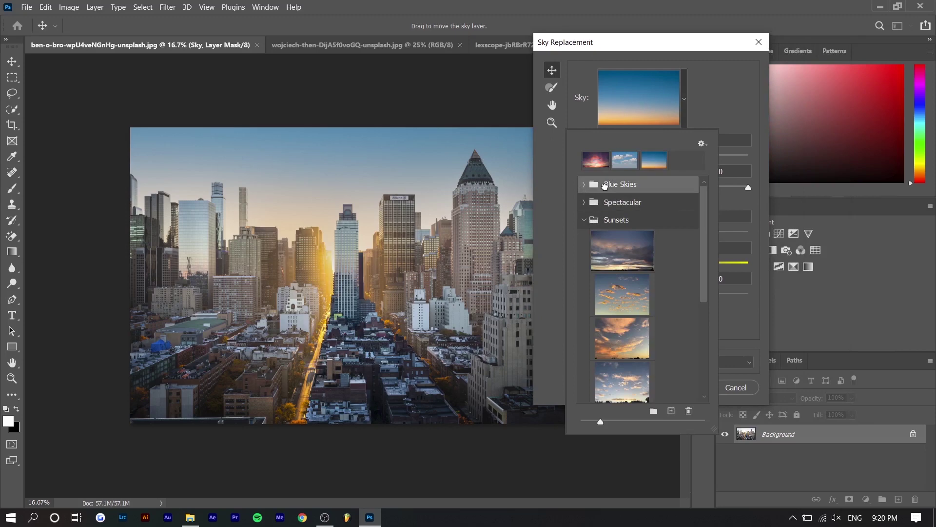
click(583, 201)
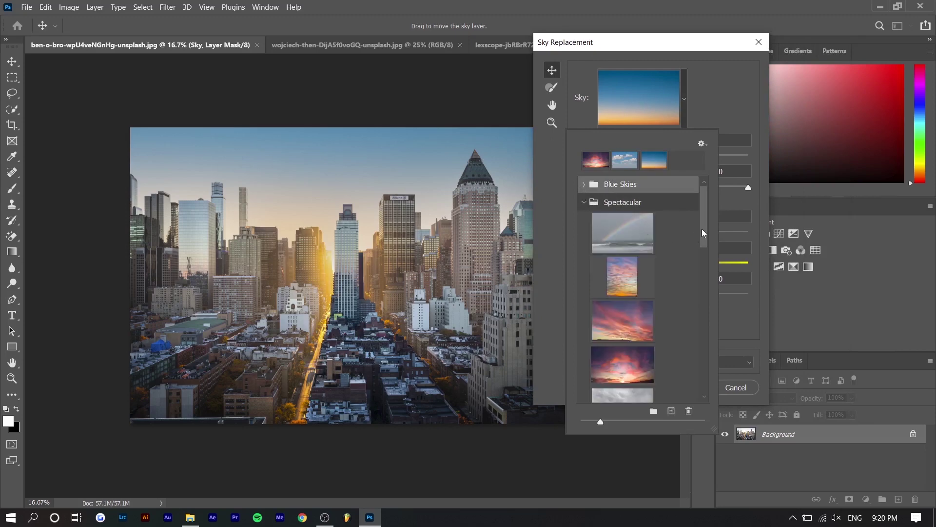
mouse_move(703, 225)
mouse_down()
mouse_move(705, 248)
mouse_move(704, 235)
mouse_up()
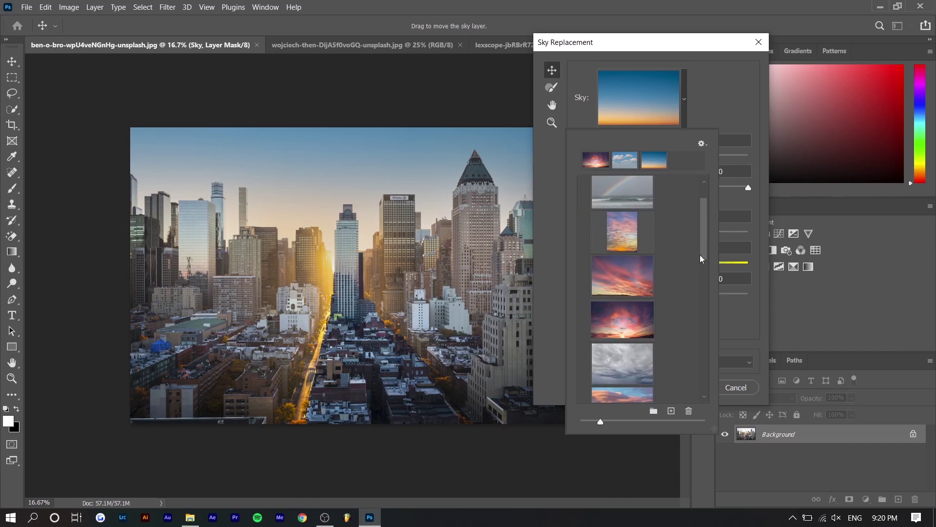
drag(704, 244, 713, 364)
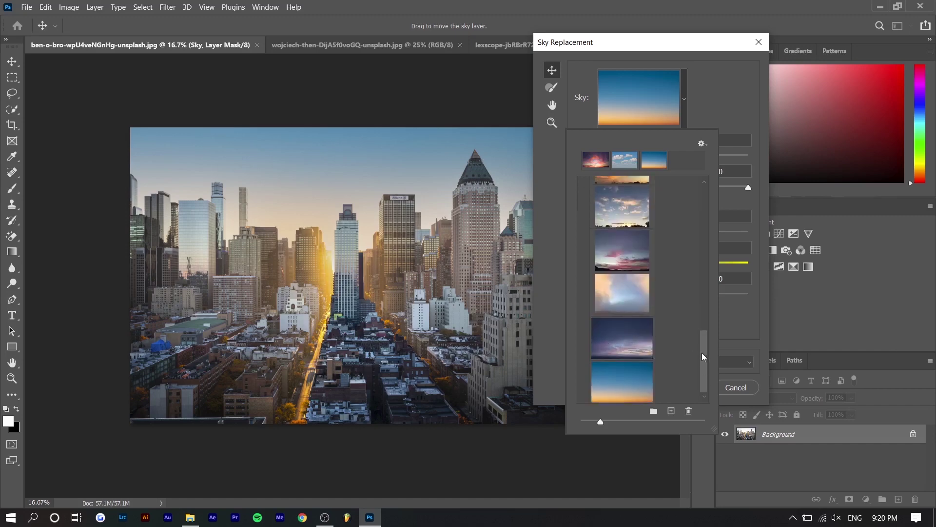
drag(706, 355, 700, 202)
click(671, 412)
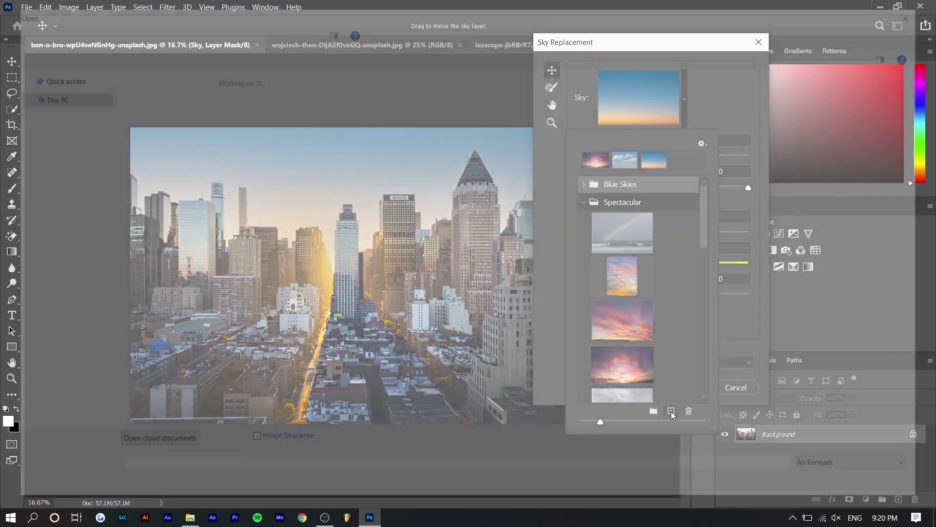
key(Escape)
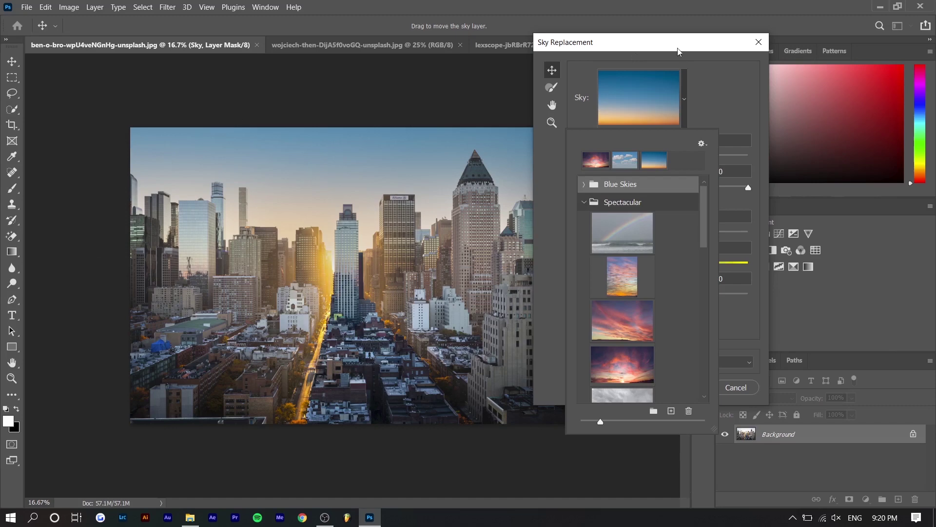
click(716, 95)
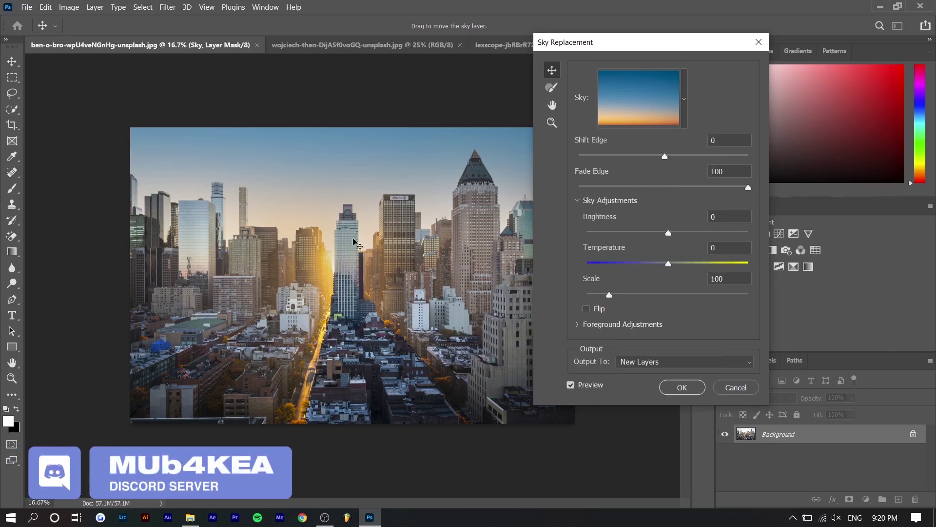
Choose the cloudy Blue Skies preset for the city sky and move the dialog aside
click(673, 109)
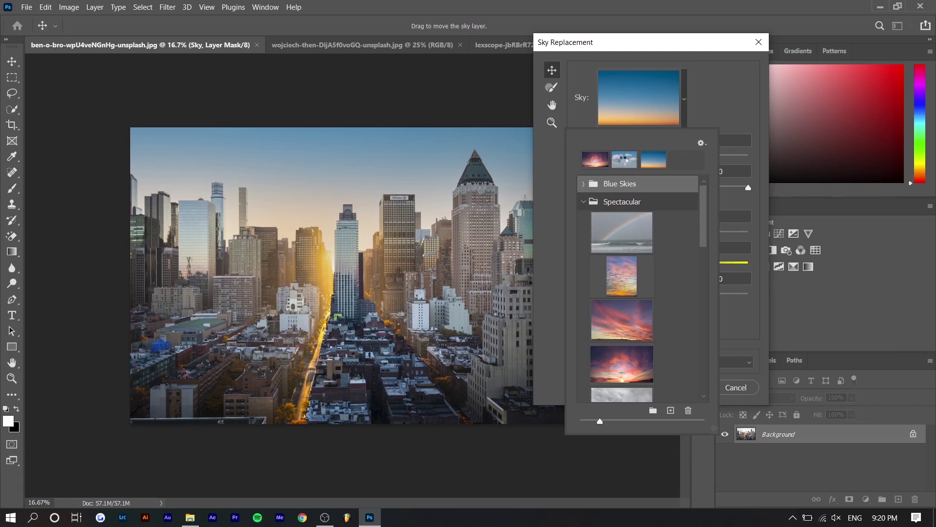
click(623, 161)
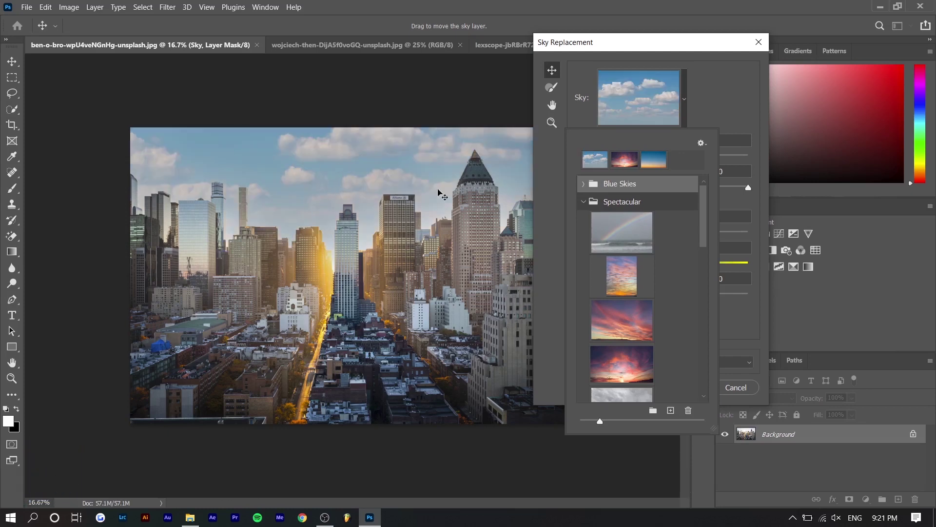
click(726, 135)
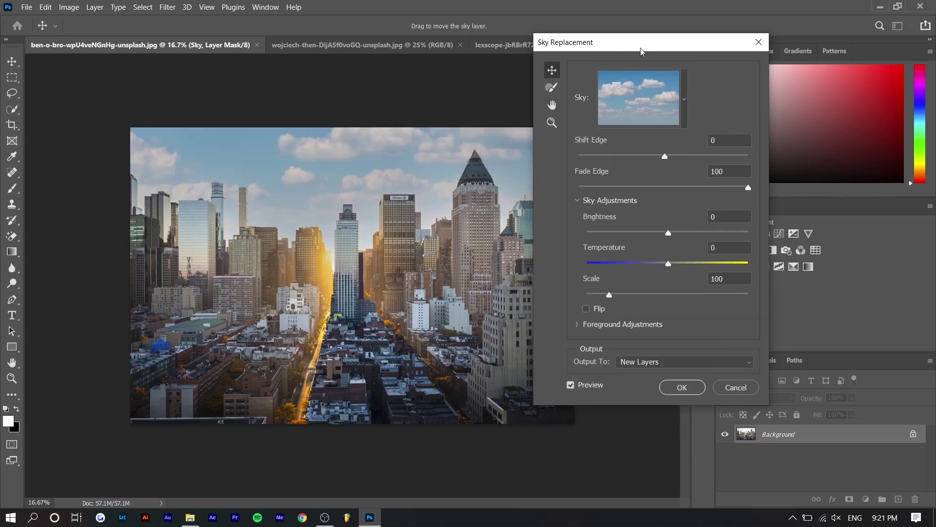
drag(641, 49, 726, 39)
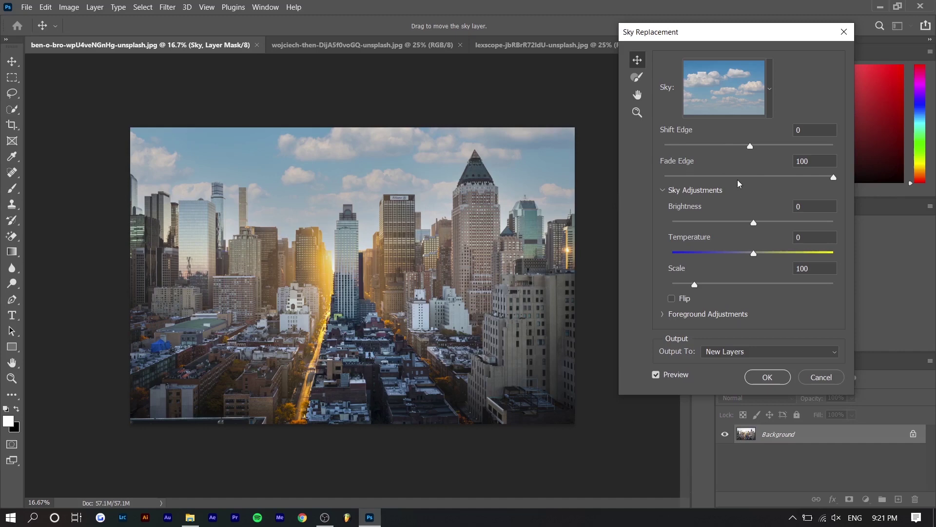
Set Shift Edge to -27 and Fade Edge to 79 for softer blending
click(761, 178)
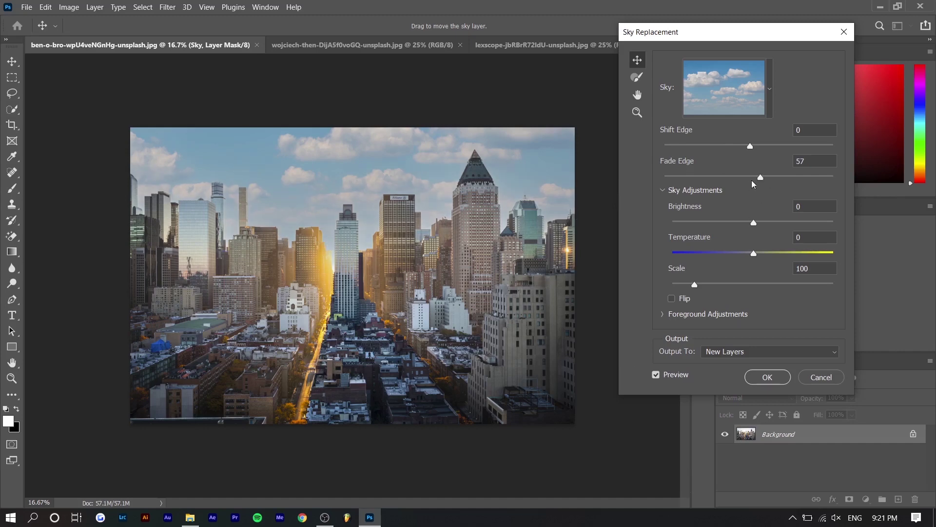
click(829, 177)
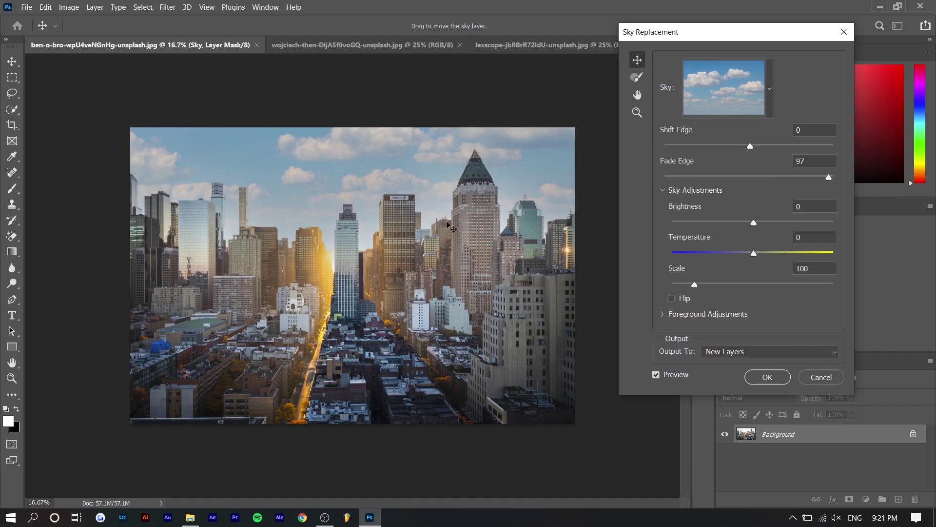
drag(764, 146, 726, 146)
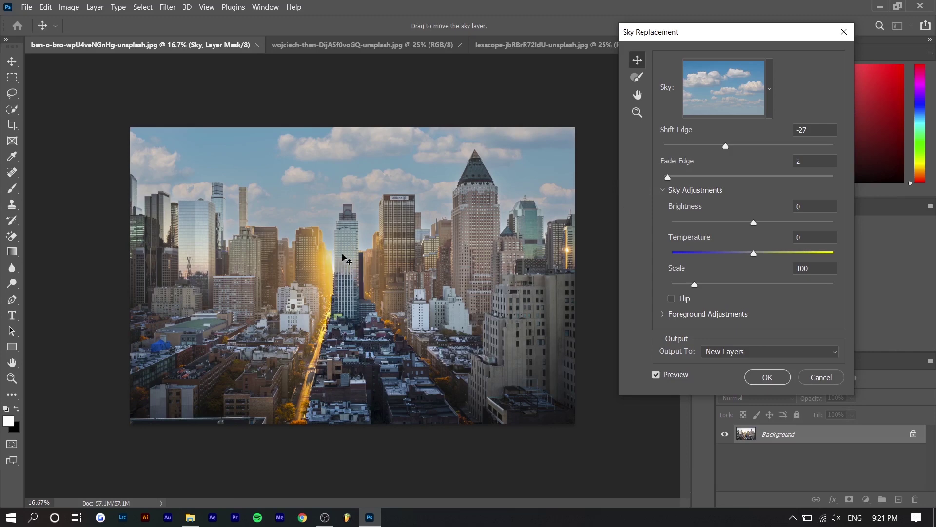
click(800, 178)
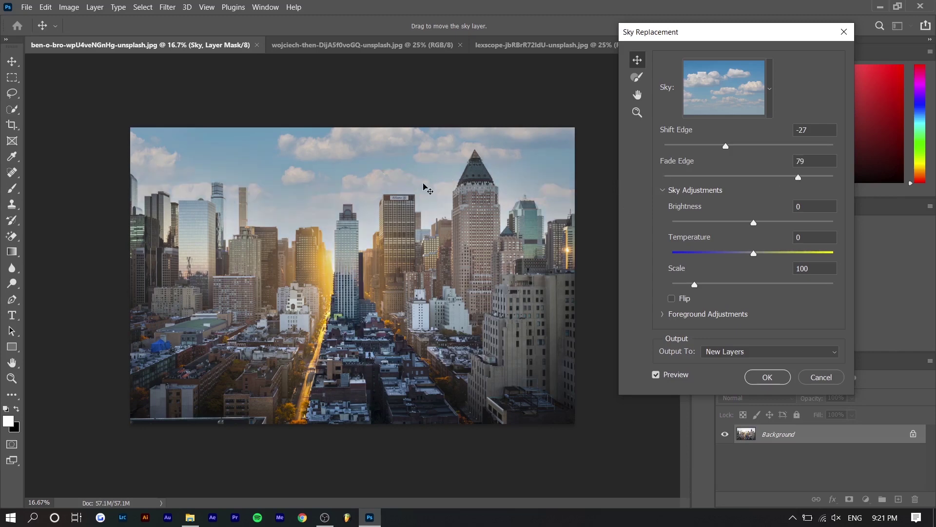
click(746, 86)
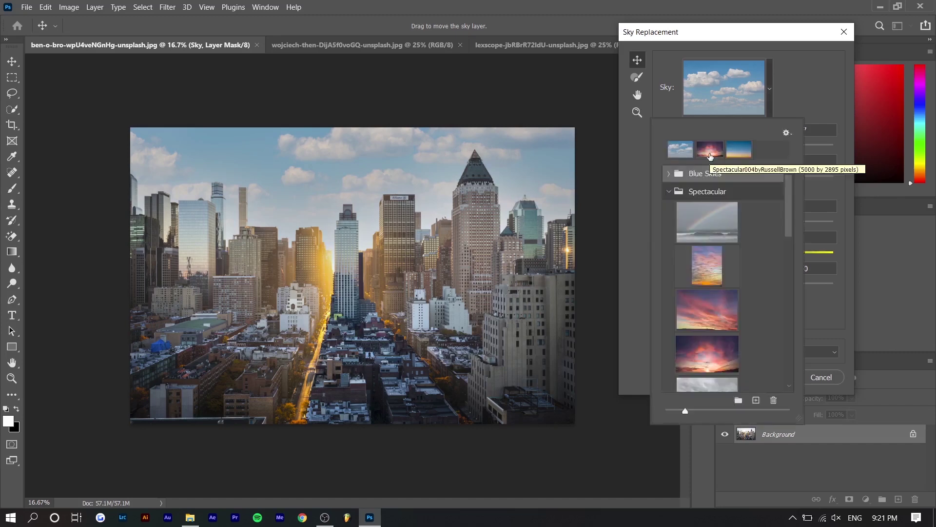
Switch to the pink Spectacular sunset sky and raise its Temperature to 100
click(709, 154)
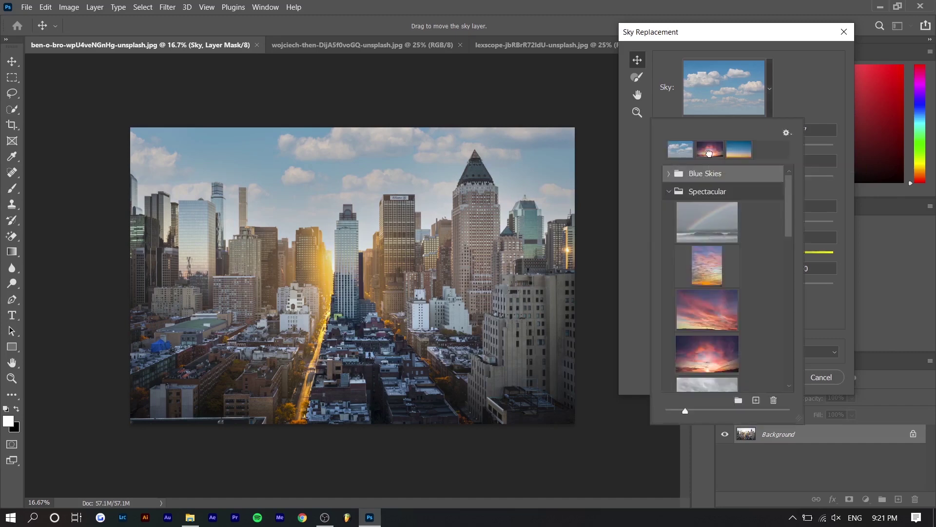
click(762, 107)
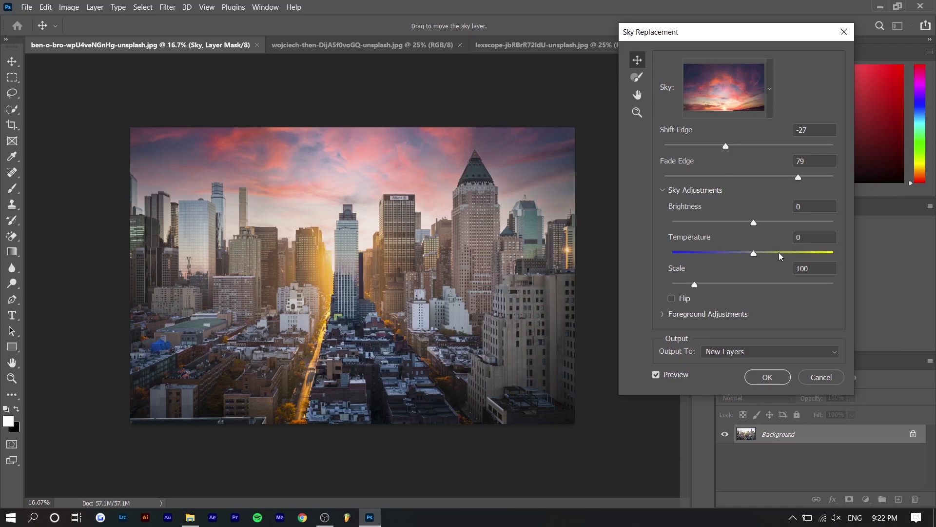
drag(793, 255, 847, 256)
drag(629, 32, 597, 90)
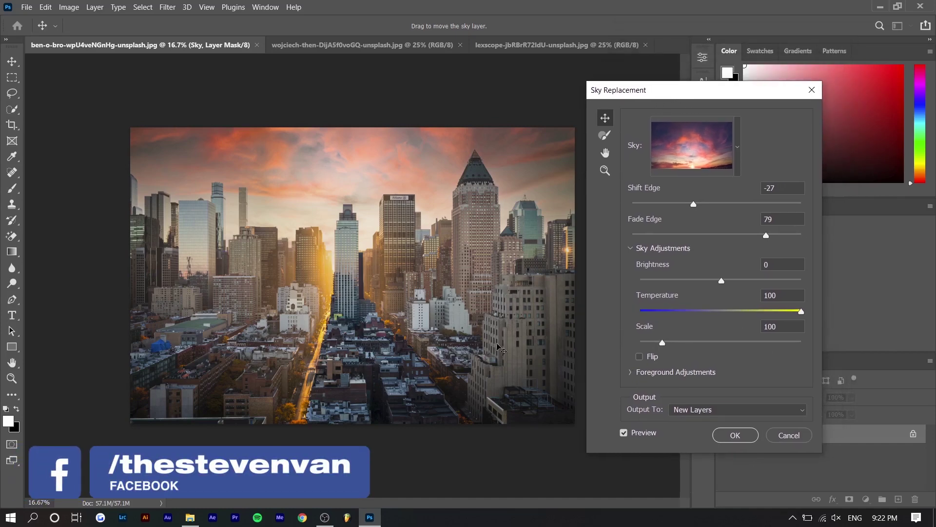
Expand Foreground Adjustments, drop Lighting Adjustment to 30, and nudge Shift Edge to -25
click(643, 372)
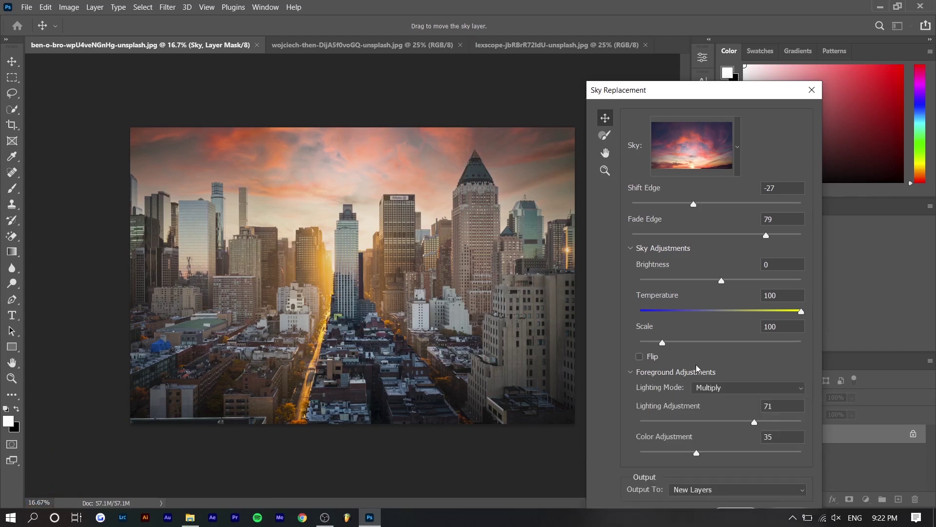
drag(755, 421, 688, 423)
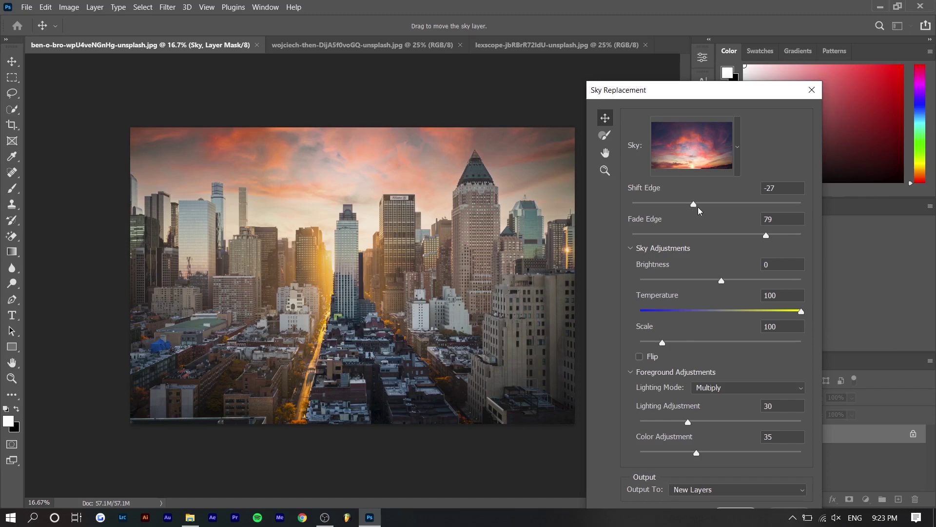
mouse_move(700, 211)
mouse_down()
mouse_move(737, 209)
mouse_move(710, 213)
mouse_up()
Apply the sunset sky as new layers and toggle the sky and temperature layers to compare
key(Return)
drag(792, 351, 791, 247)
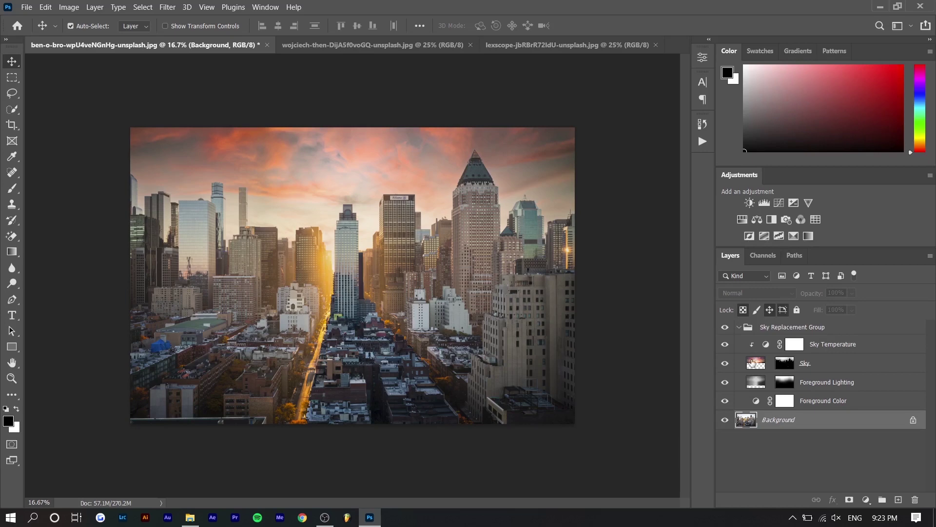
click(725, 363)
click(724, 363)
click(725, 345)
click(725, 345)
Add a Color Balance adjustment to the sky with Cyan/Red -41 and Yellow/Blue -70
click(836, 349)
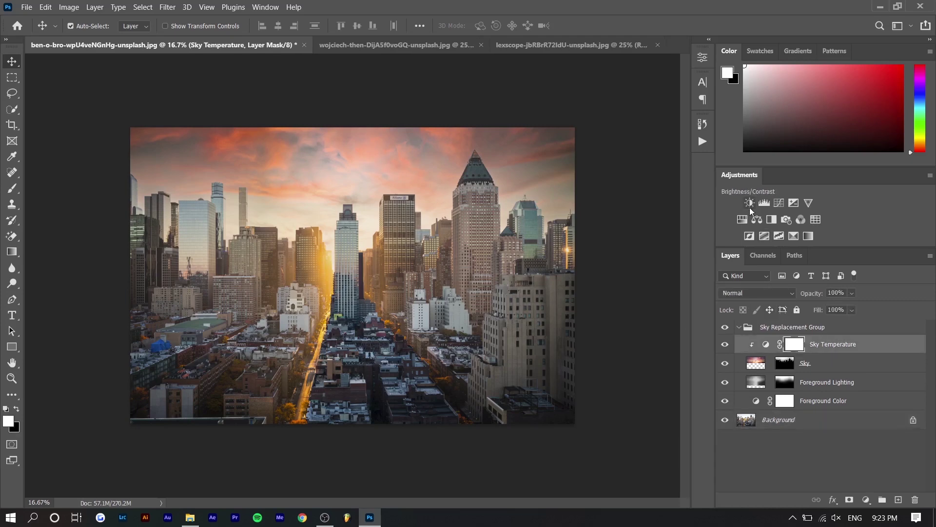
click(757, 221)
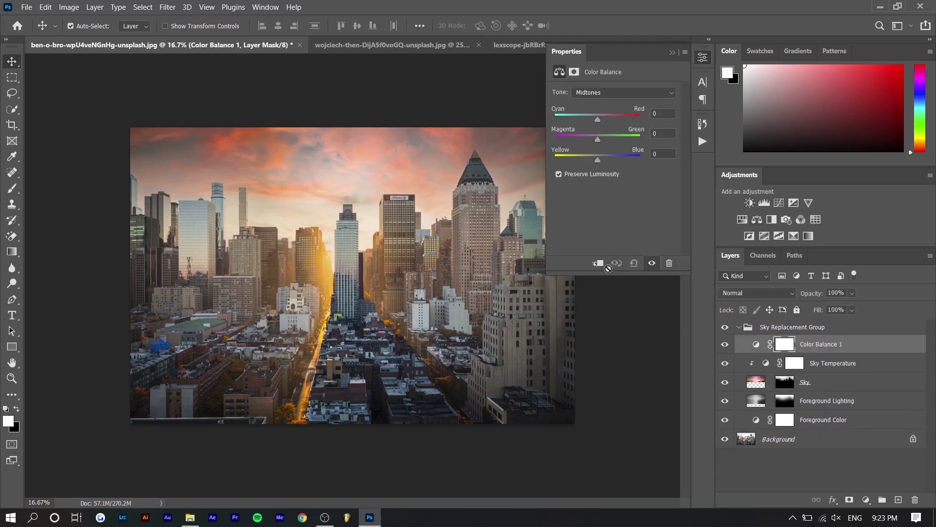
drag(597, 156, 574, 157)
drag(598, 120, 580, 122)
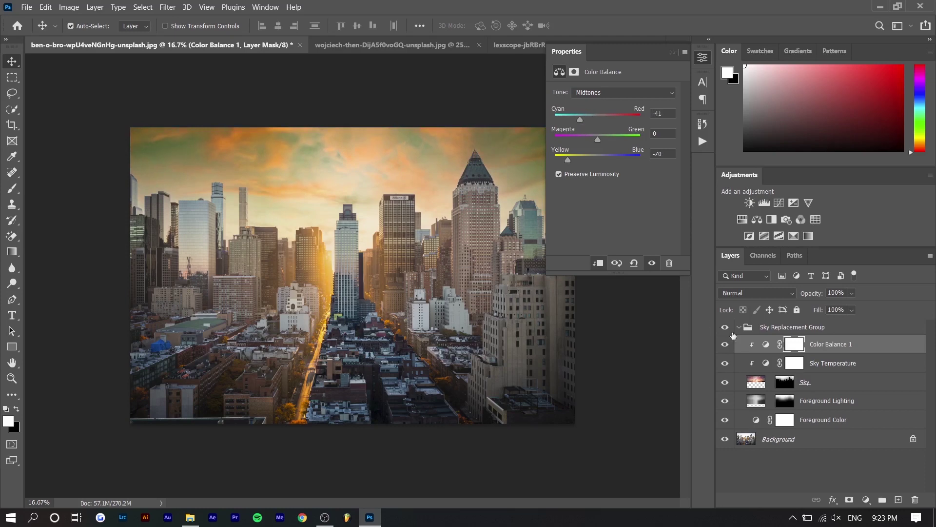
Group Foreground Color through Color Balance 1 into Group 1, compare, then switch to the hiker photo
click(826, 422)
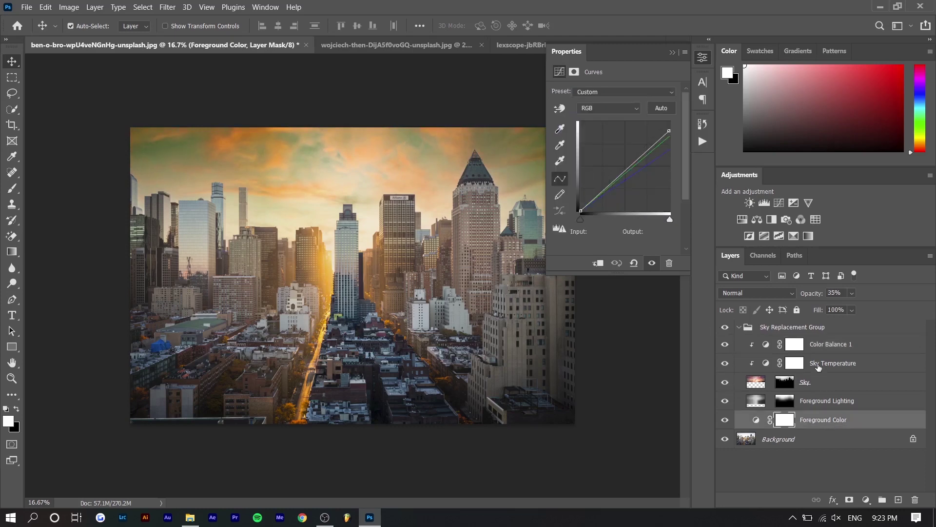
shift+click(815, 347)
key(ctrl+g)
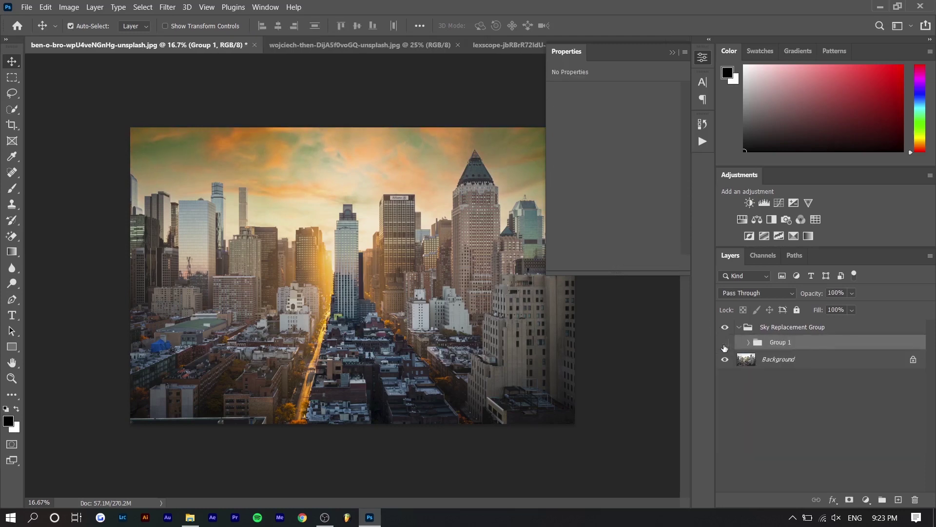
click(725, 343)
click(724, 345)
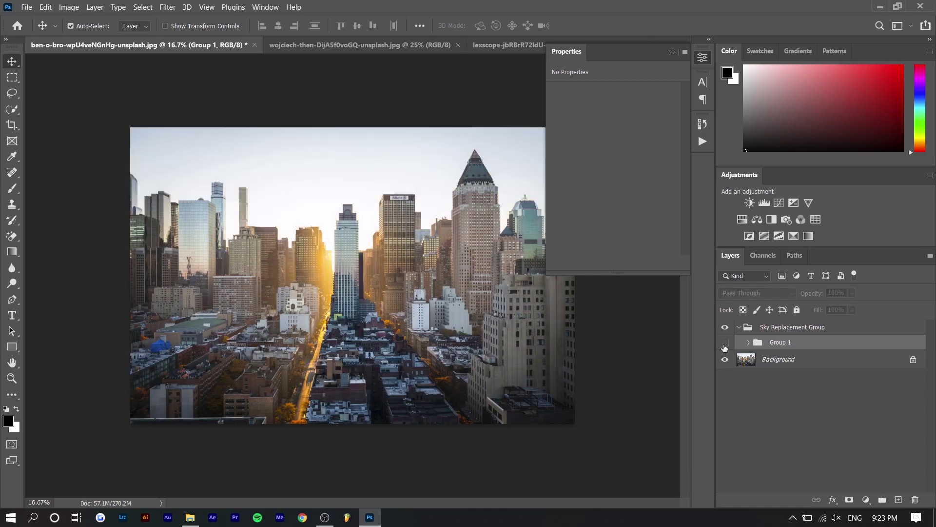
click(725, 345)
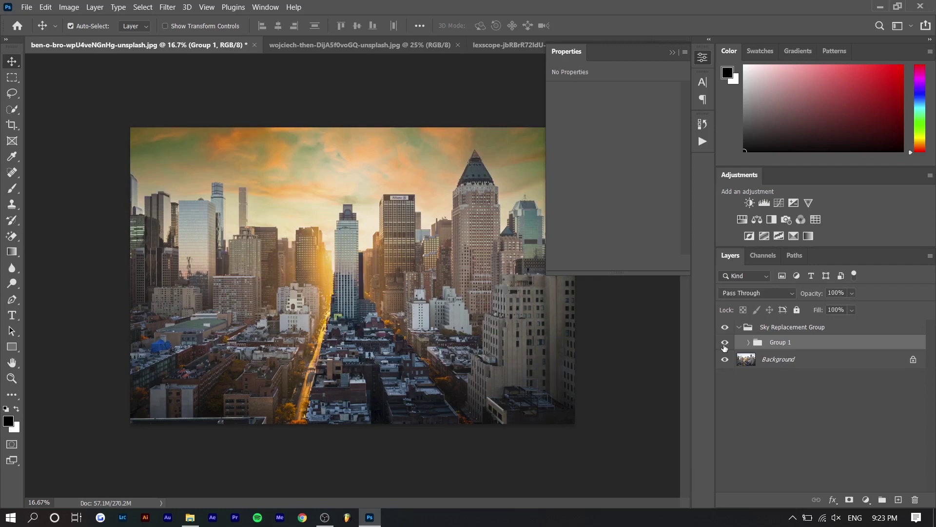
click(672, 54)
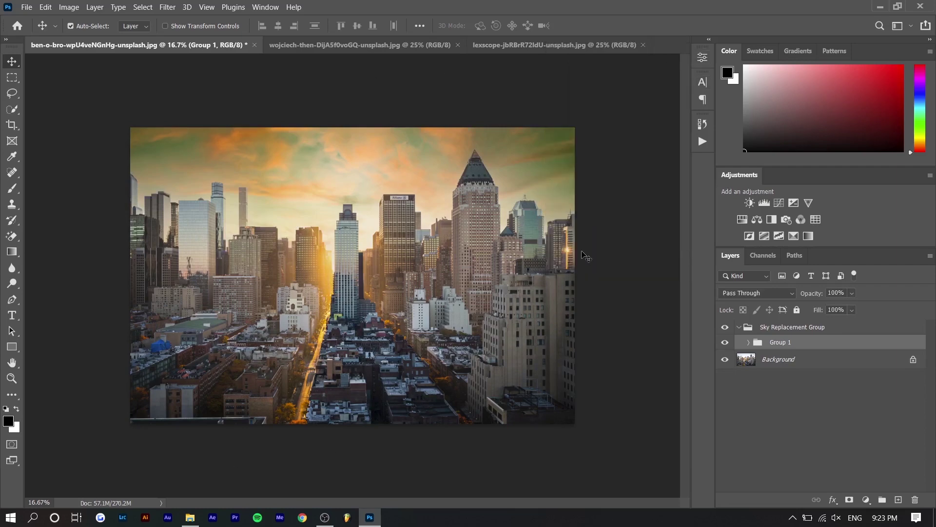
click(45, 7)
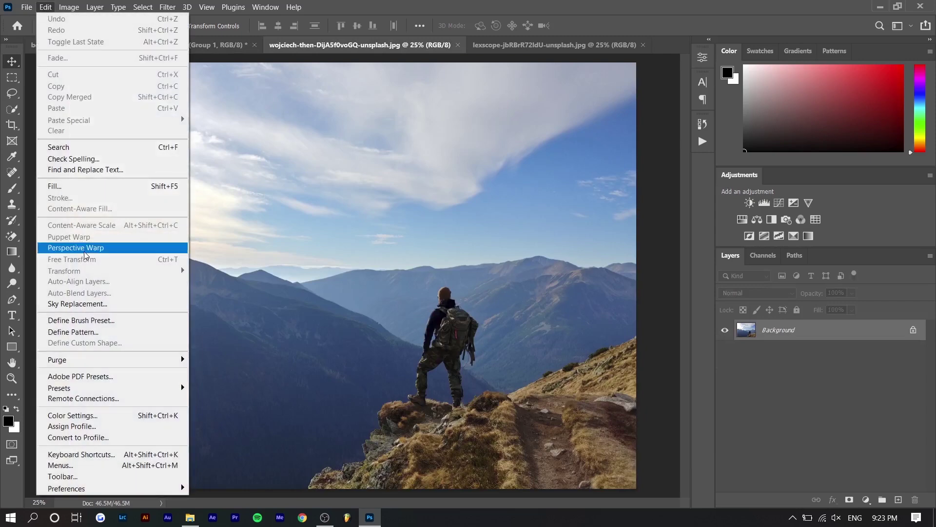
Open Sky Replacement on the hiker photo, reposition the dialog, and try a light streaky Blue Skies preset
click(77, 303)
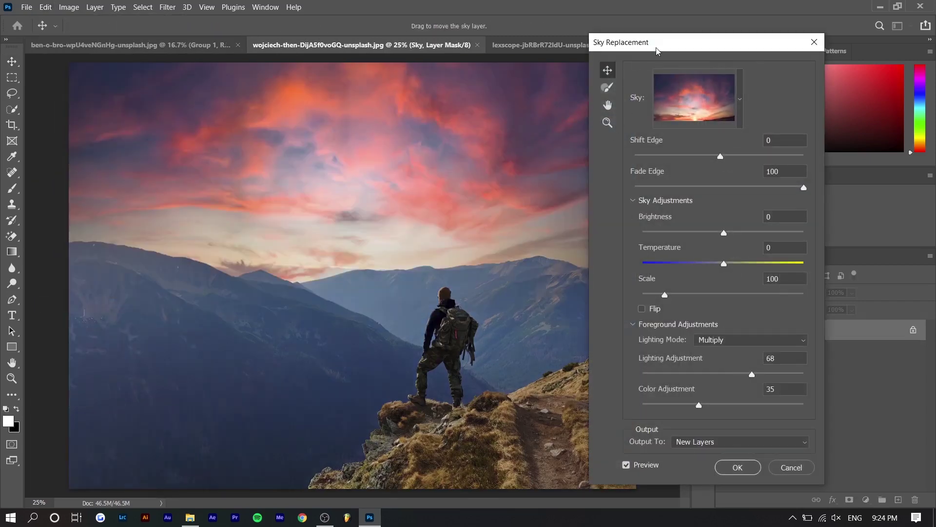
drag(657, 50, 758, 51)
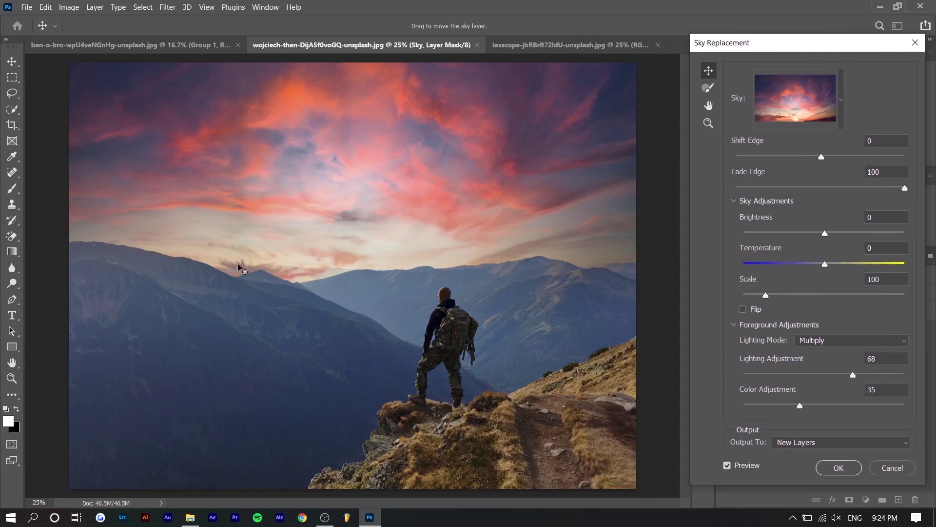
drag(776, 48, 751, 49)
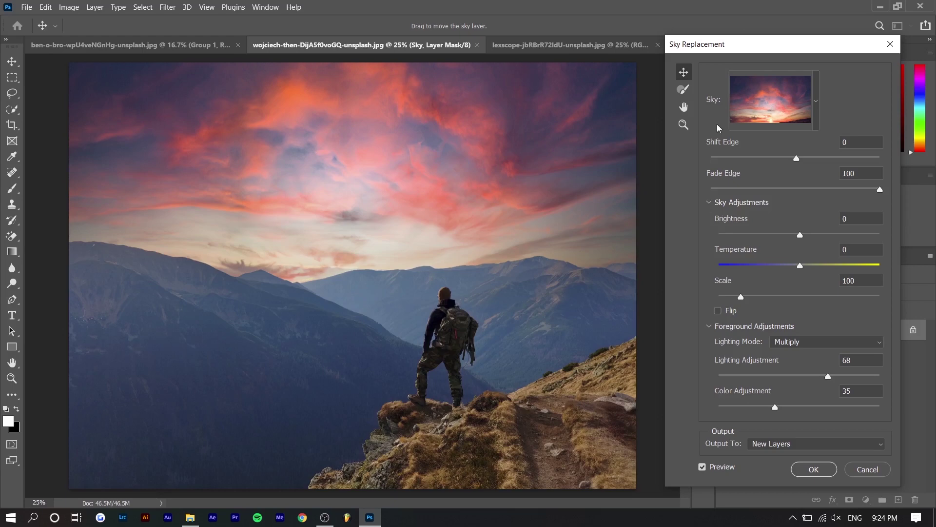
click(736, 118)
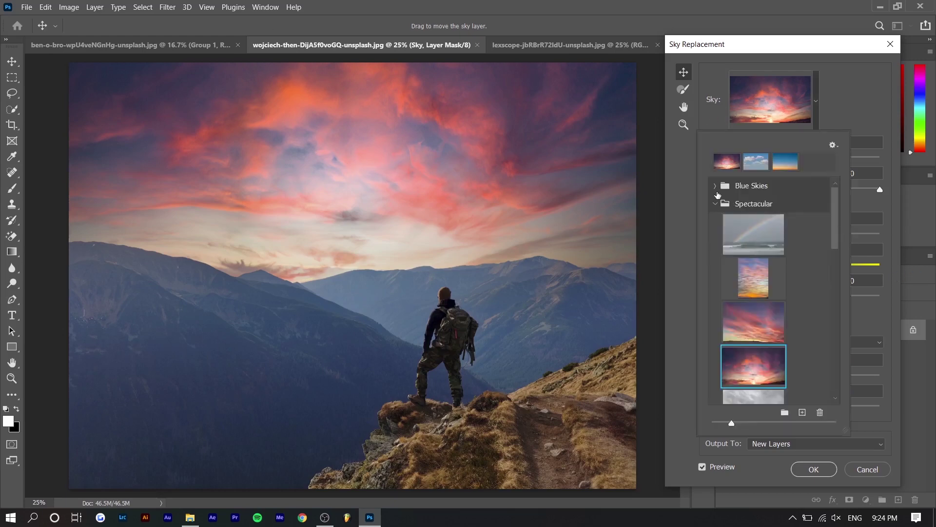
click(715, 187)
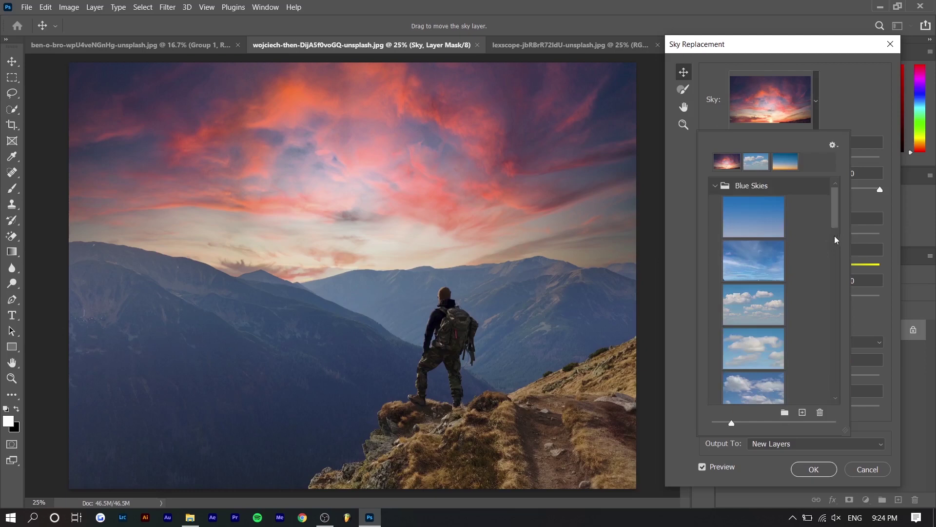
click(756, 268)
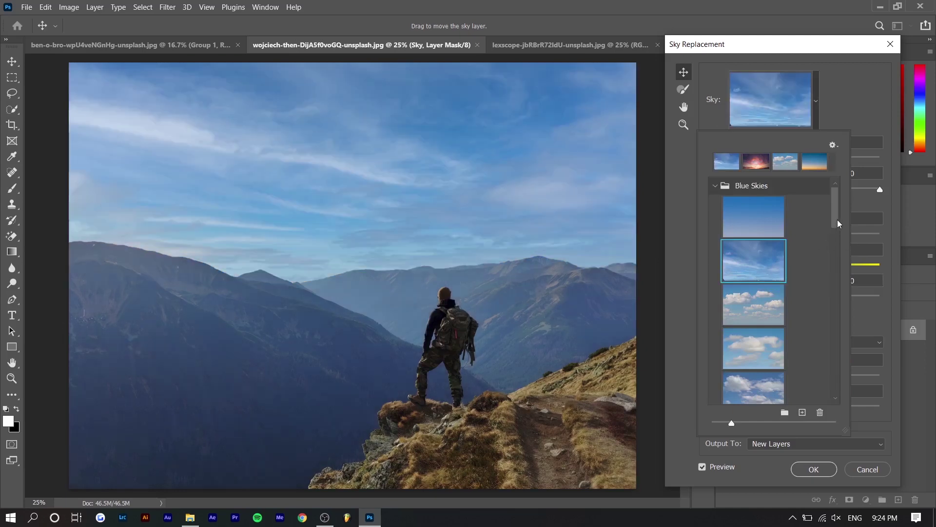
Try the Spectacular rainbow sky and adjust its Scale from 76 to 105
scroll(838, 223, down, 3)
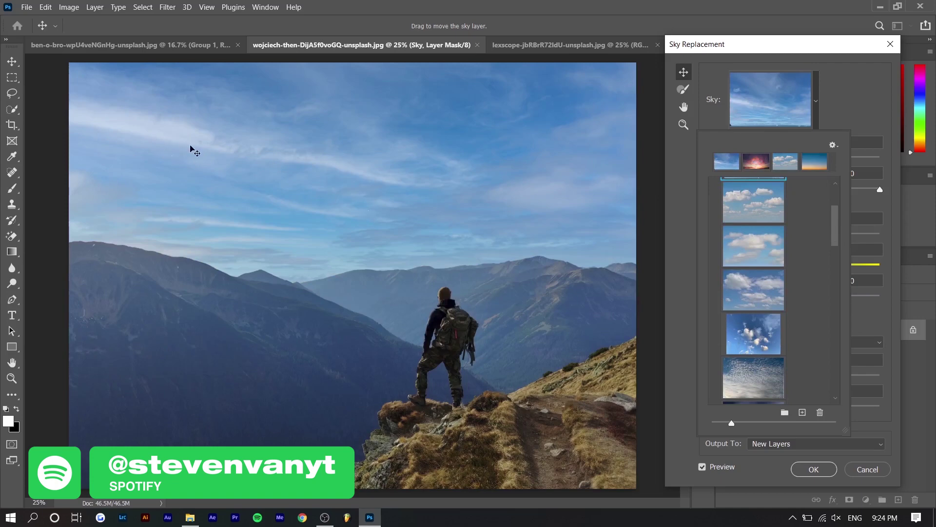
scroll(811, 305, down, 4)
click(781, 319)
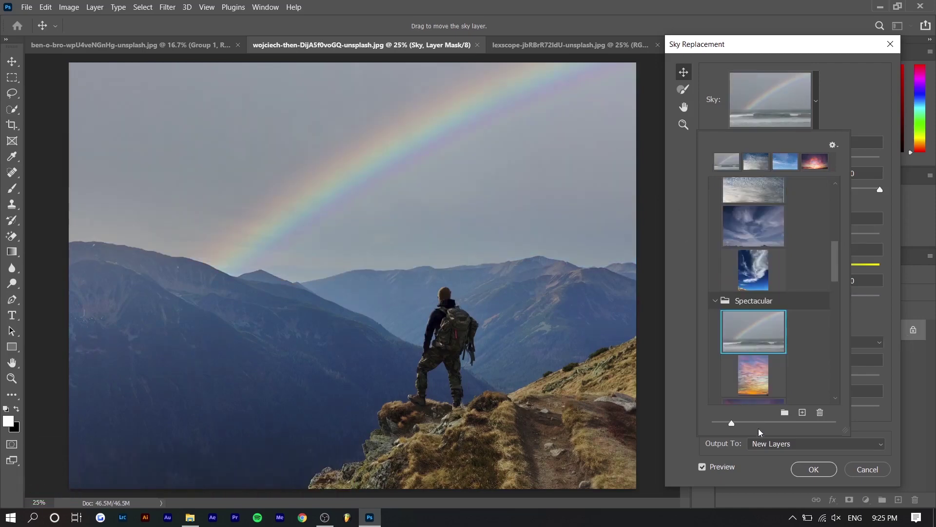
click(869, 299)
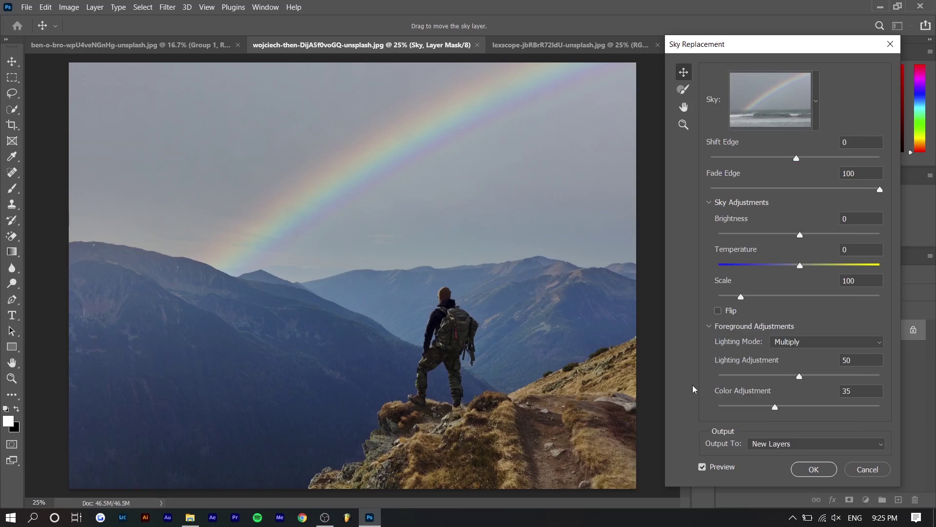
drag(742, 297, 731, 300)
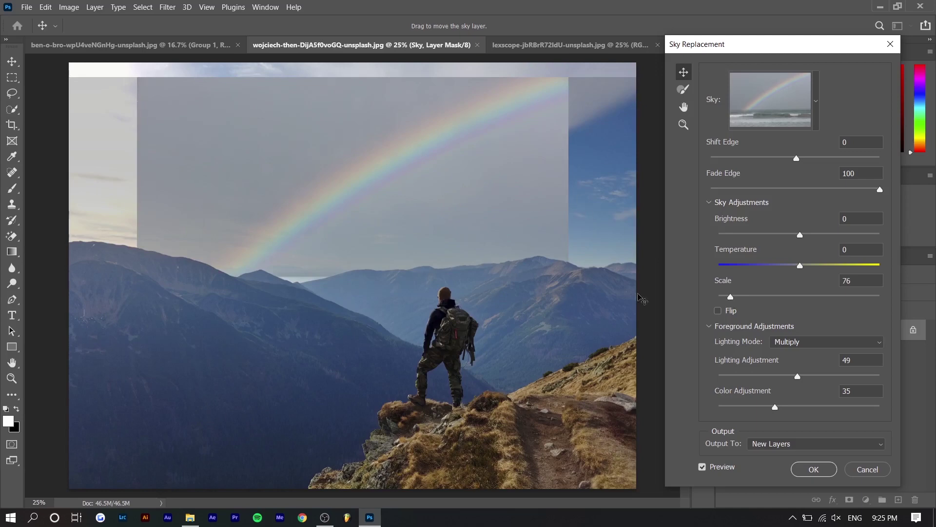
drag(730, 294, 744, 297)
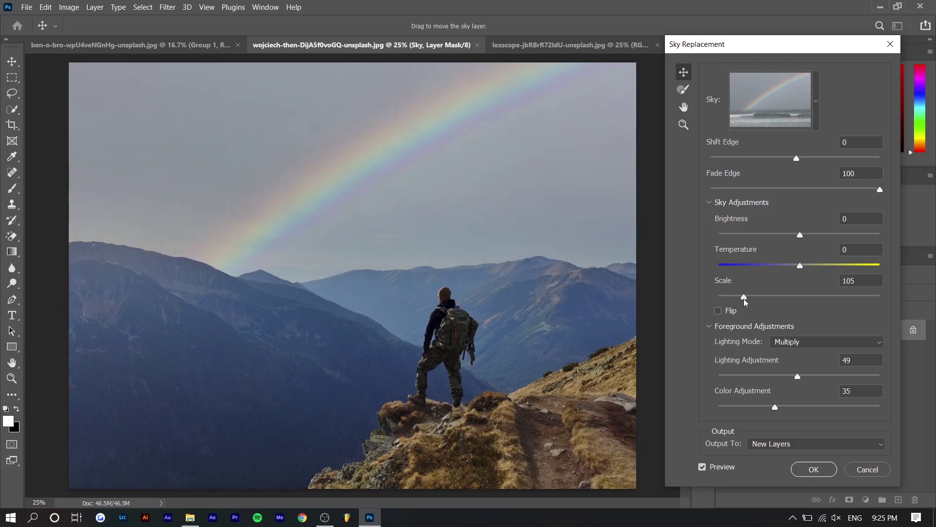
click(754, 122)
Pick the dramatic cloudy blue sky, set Shift Edge -44, Lighting Adjustment 0, Brightness 74, and apply it
scroll(754, 293, down, 3)
click(753, 361)
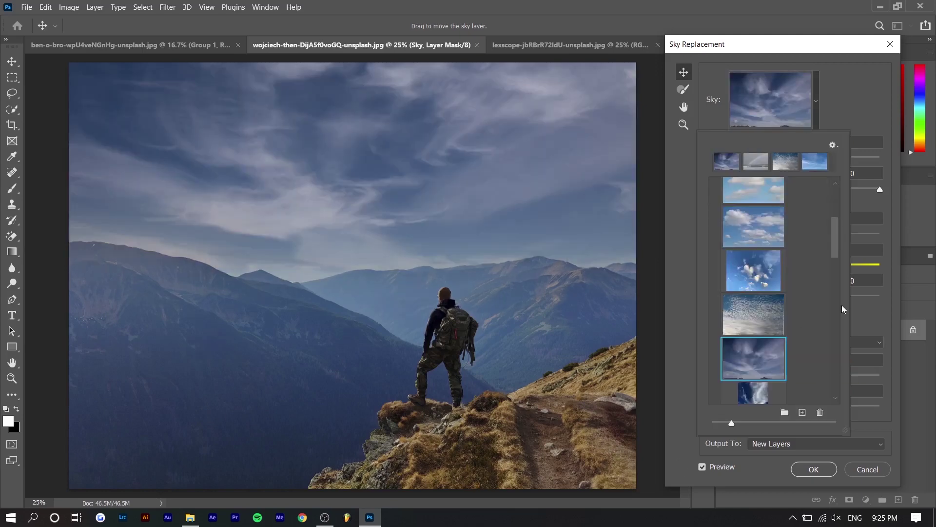
click(861, 240)
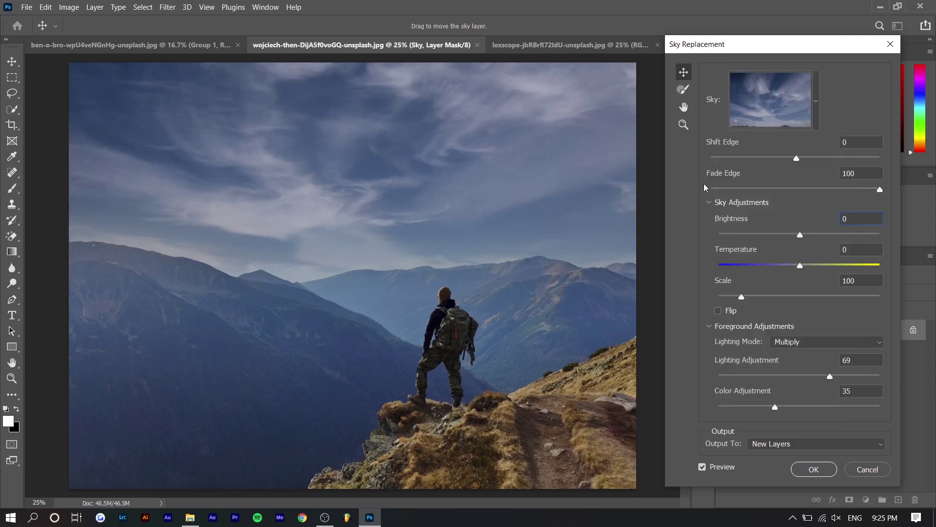
drag(796, 158, 759, 168)
drag(863, 377, 299, 257)
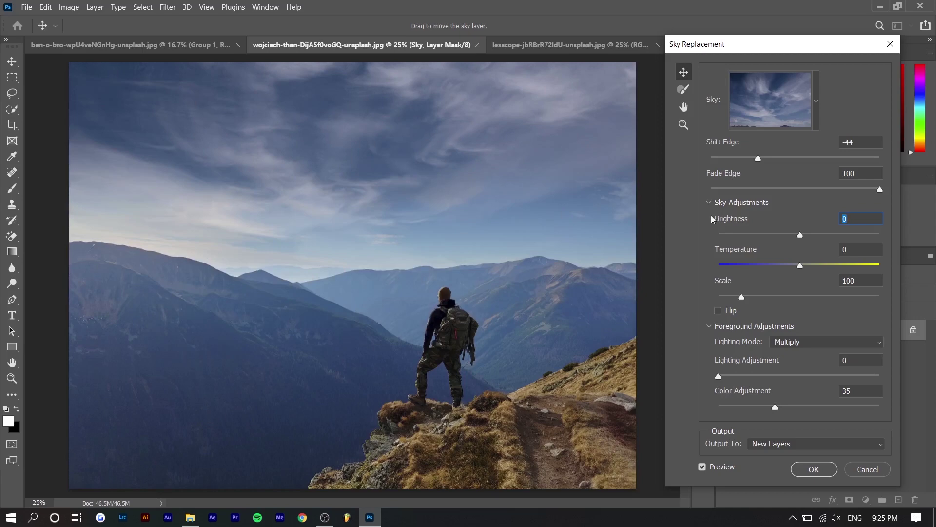
drag(813, 235, 862, 239)
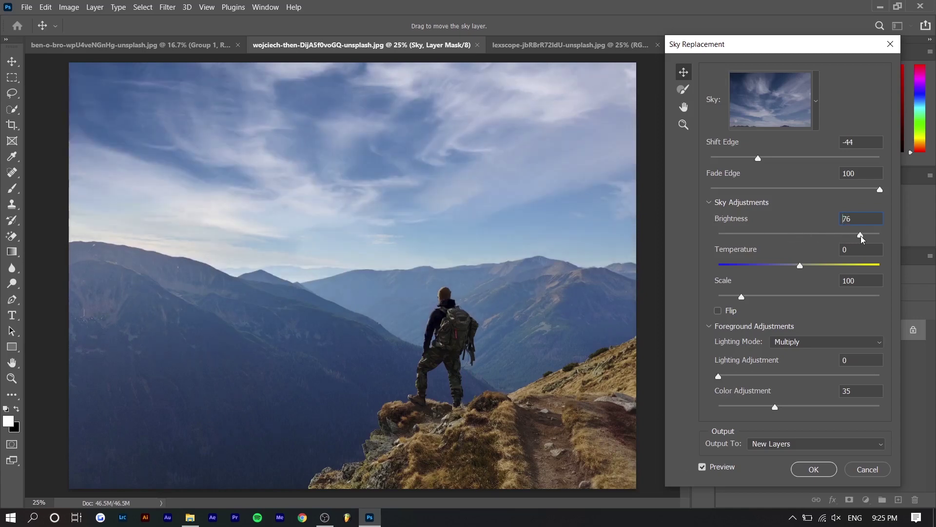
key(Down)
key(Down)
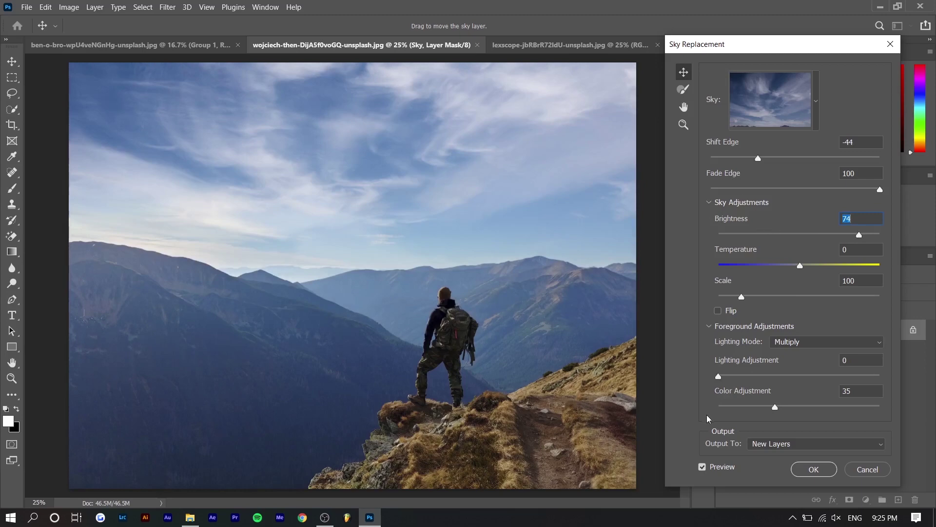
click(831, 471)
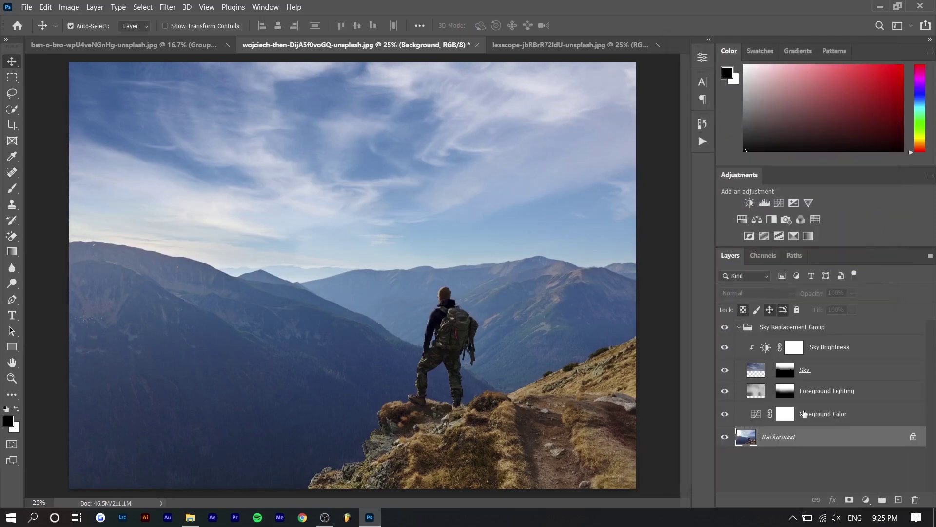
Group the hiker's sky layers, toggle the group to compare, and move to the night car photo
click(804, 414)
shift+click(829, 348)
key(ctrl+g)
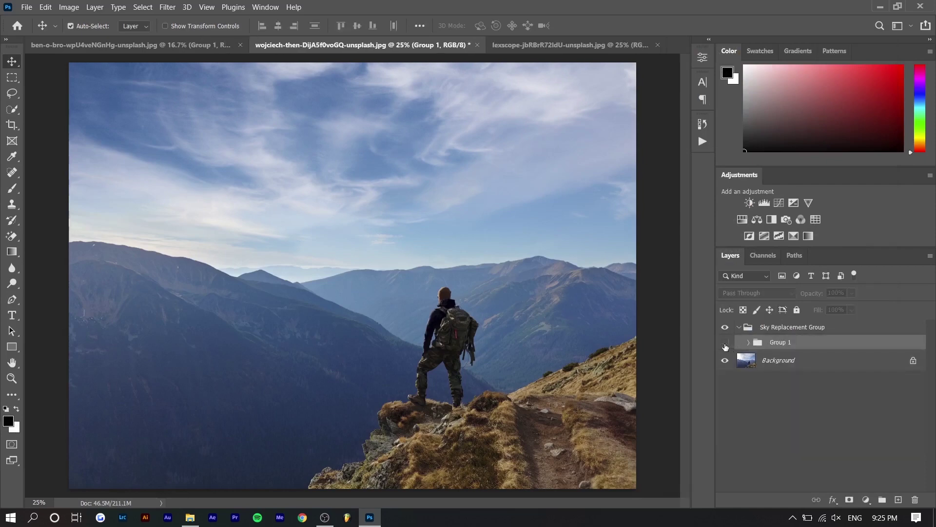
click(725, 344)
click(725, 344)
click(725, 344)
click(725, 344)
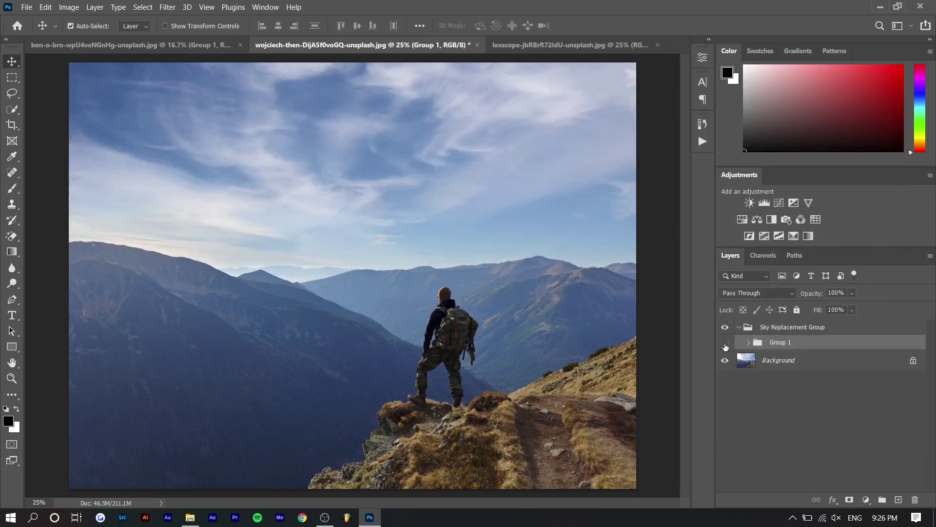
click(725, 344)
click(725, 344)
click(725, 344)
click(725, 344)
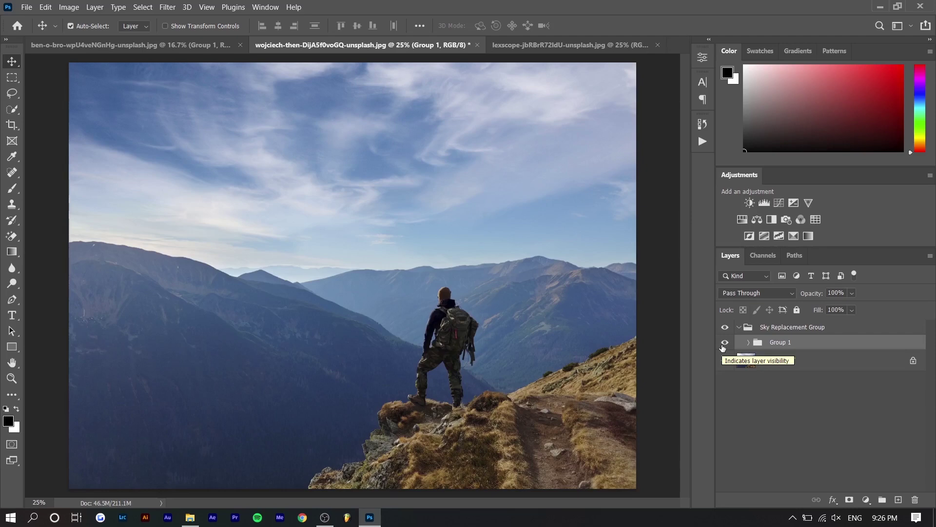
key(ctrl+Tab)
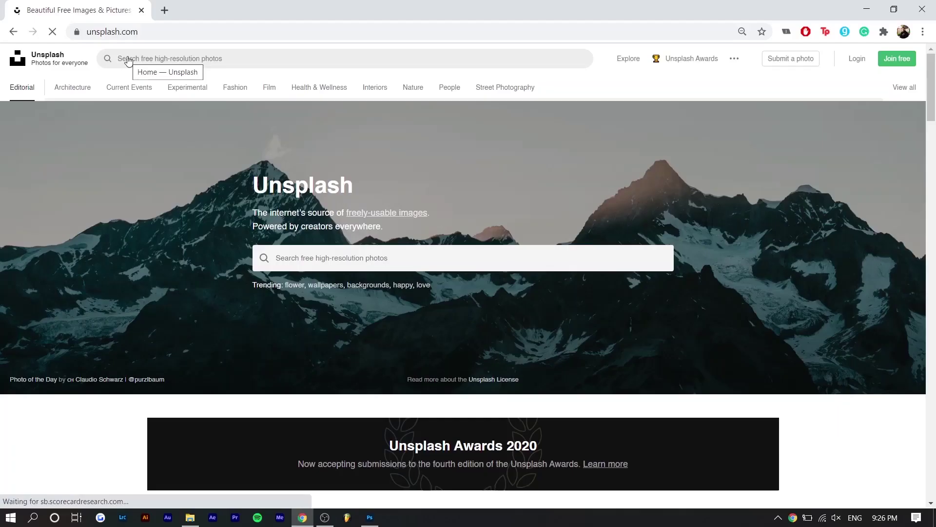
Search Unsplash for 'stars', download the milky-way-over-water photo, and open Sky Replacement on the night car photo
click(164, 57)
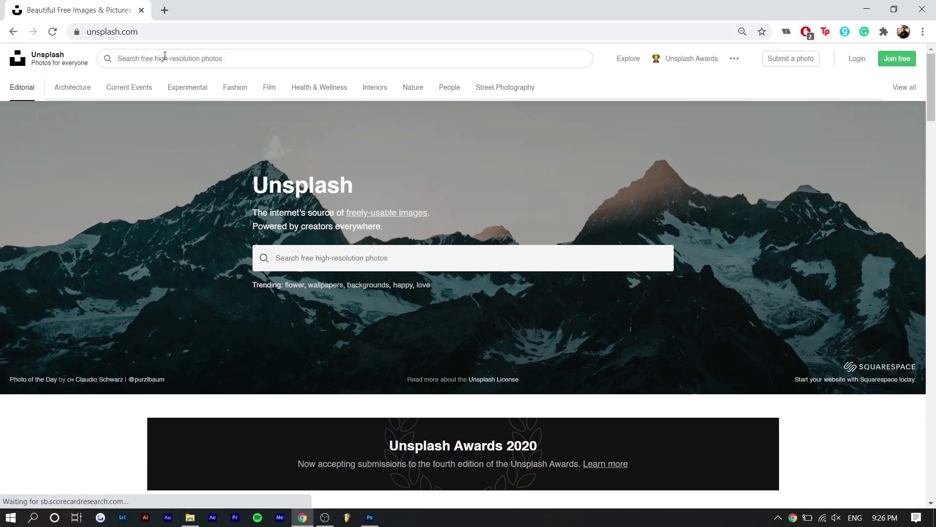
text(stars)
key(Return)
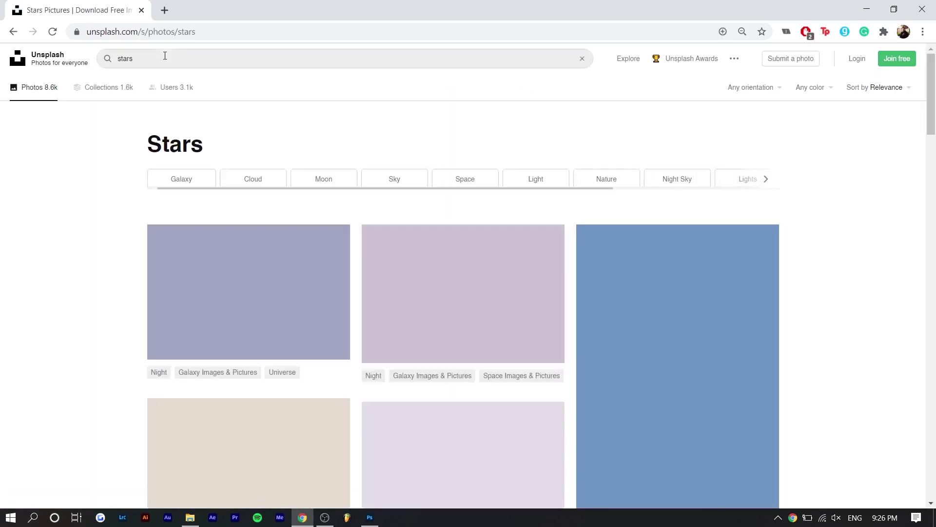
scroll(682, 368, down, 4)
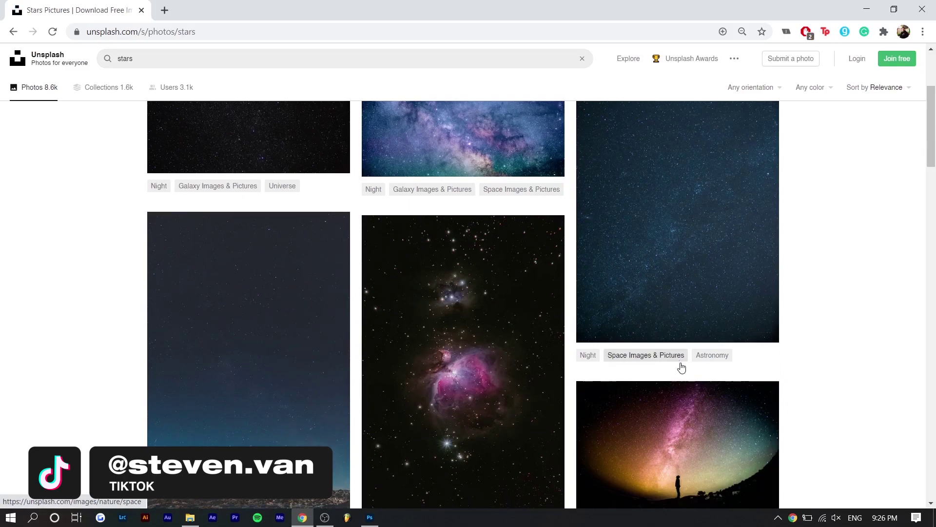
scroll(682, 368, down, 9)
click(759, 243)
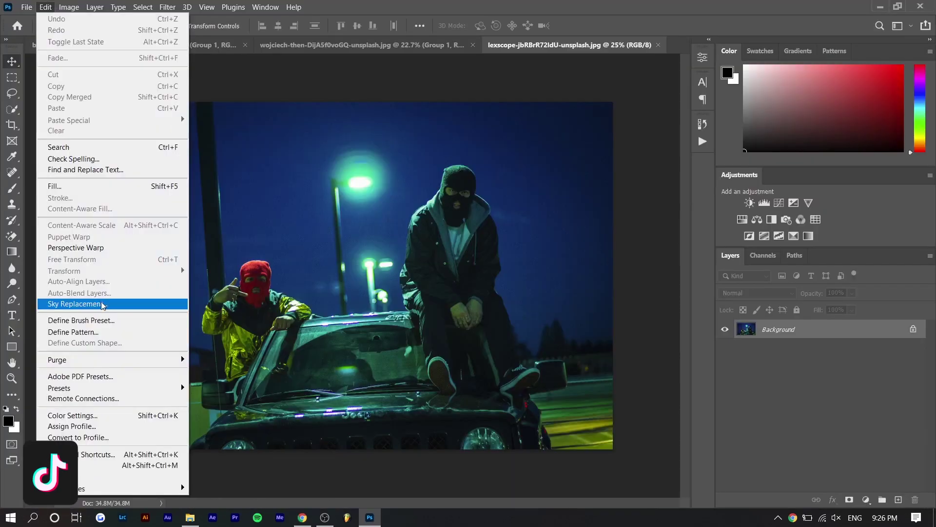
click(95, 304)
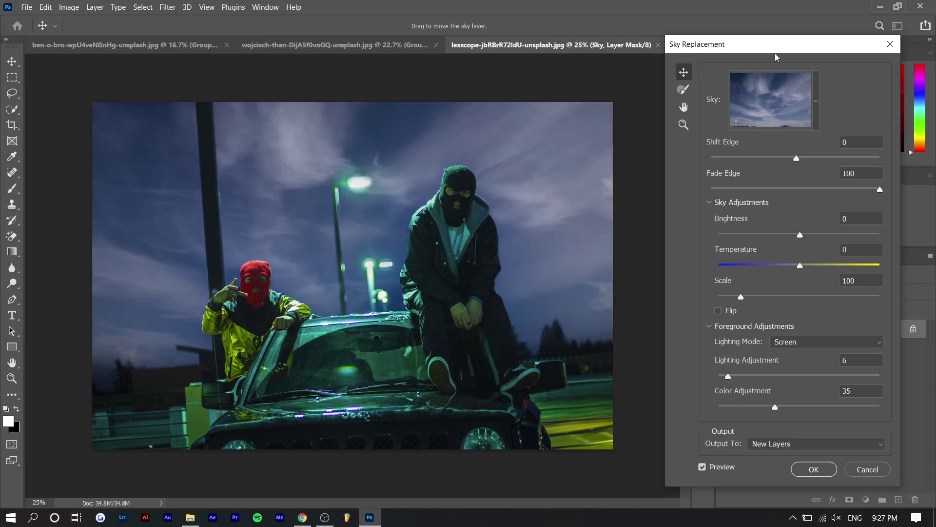
Import the downloaded kristopher-roller milky-way image as a custom sky preset and confirm its name
mouse_move(812, 44)
mouse_down()
mouse_move(919, 31)
mouse_move(799, 46)
mouse_up()
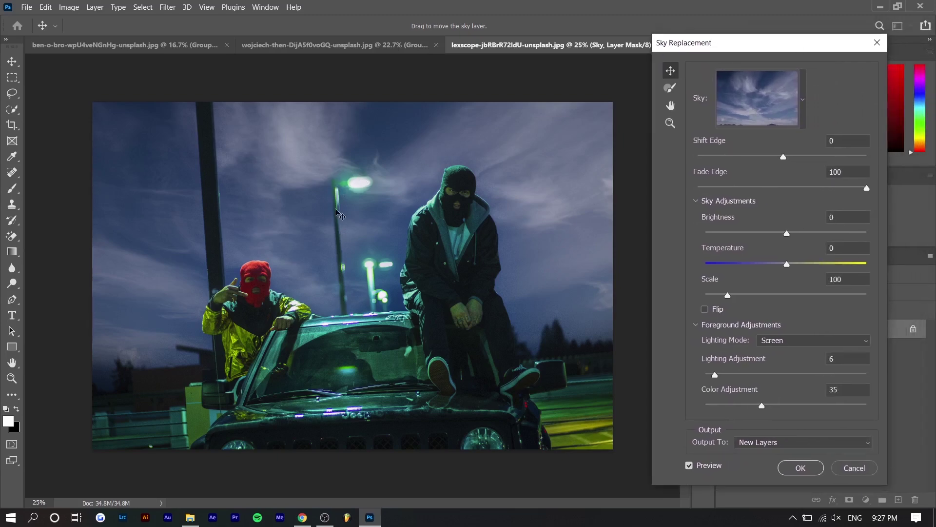
click(788, 114)
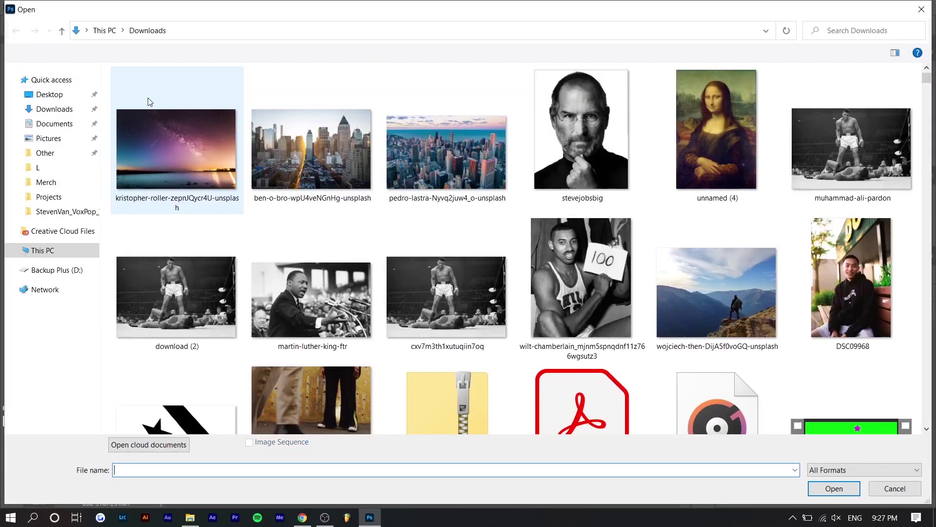
double_click(146, 102)
drag(567, 138, 480, 96)
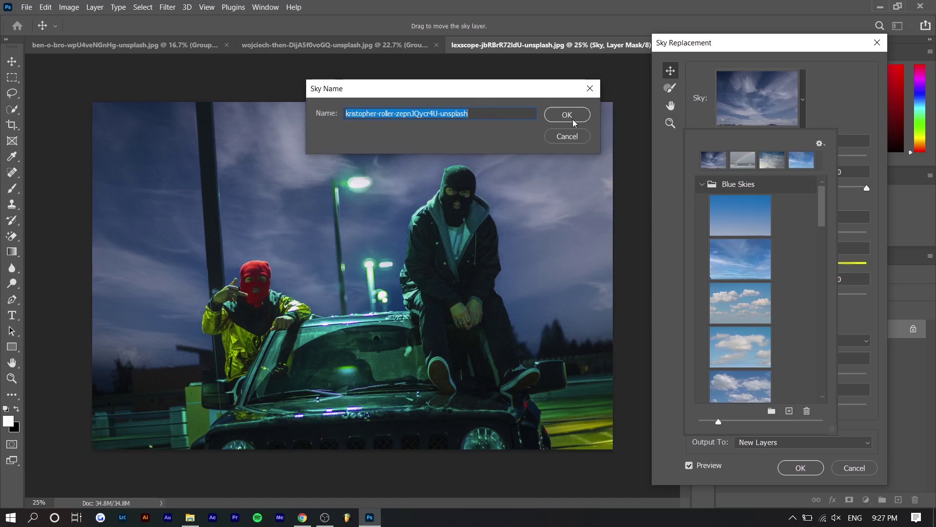
click(588, 114)
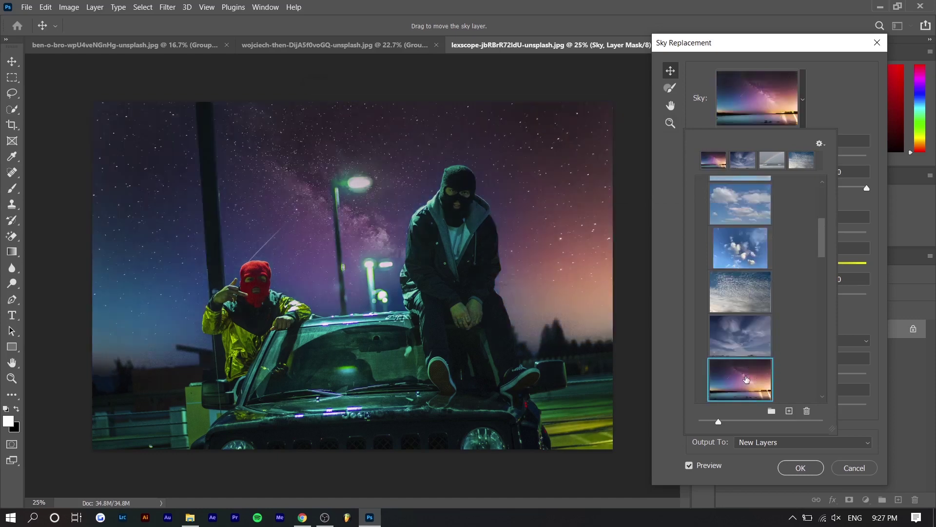
click(791, 344)
Cool and darken the starry sky to Temperature -72 and Brightness -49
drag(820, 244, 818, 251)
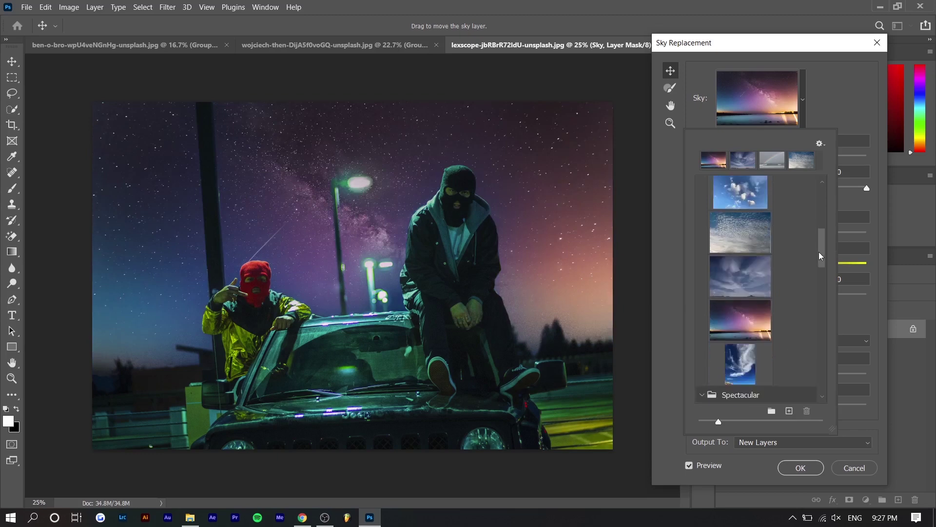
click(836, 113)
mouse_move(731, 264)
mouse_down()
mouse_move(748, 265)
mouse_move(727, 264)
mouse_up()
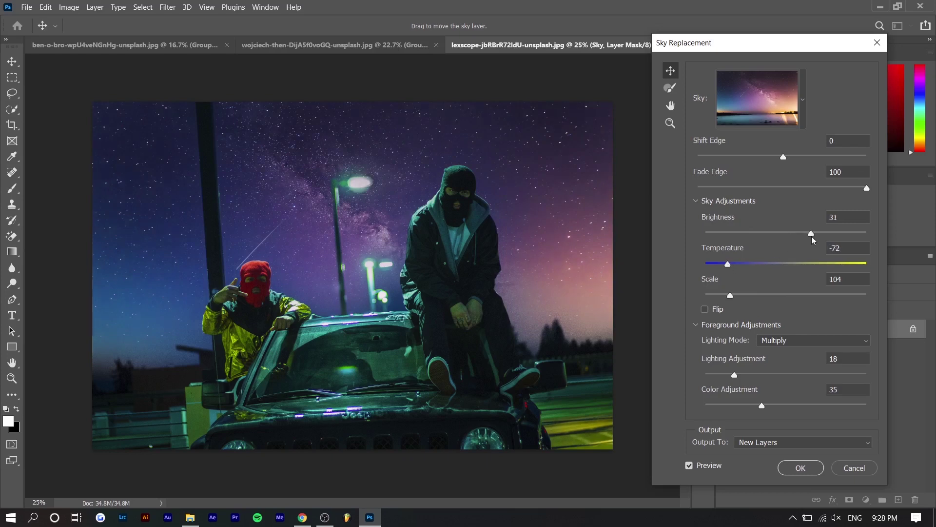
drag(787, 233, 747, 234)
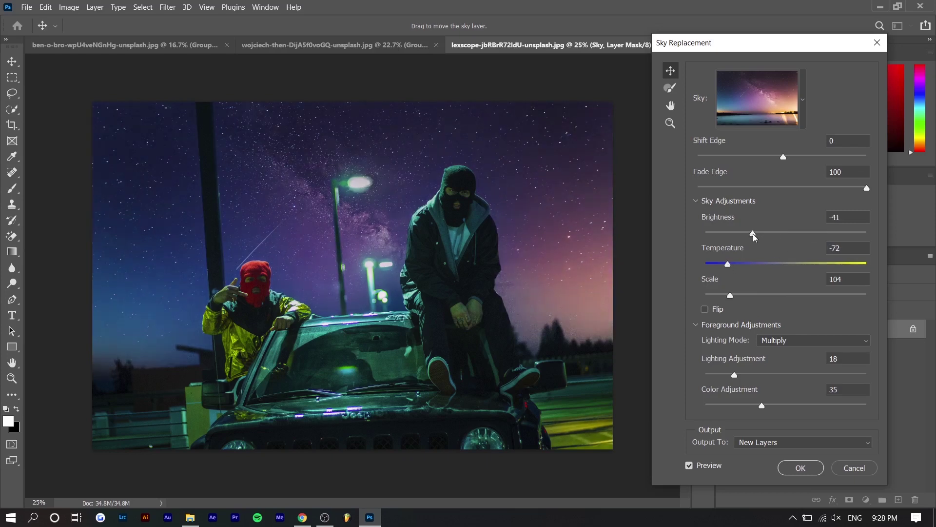
drag(783, 157, 754, 158)
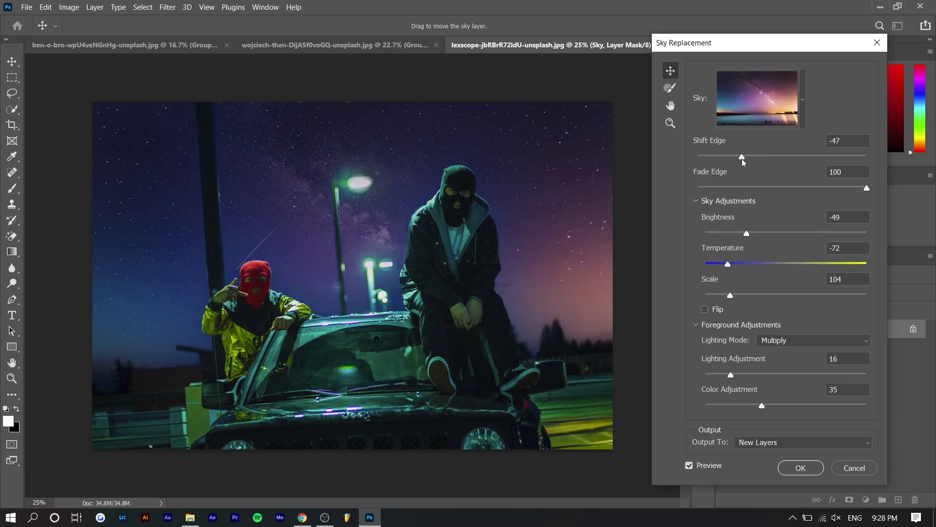
Set Shift Edge 8, Fade Edge 1, Lighting Adjustment 16, and apply as new layers
click(791, 162)
drag(773, 156, 788, 157)
drag(866, 188, 699, 187)
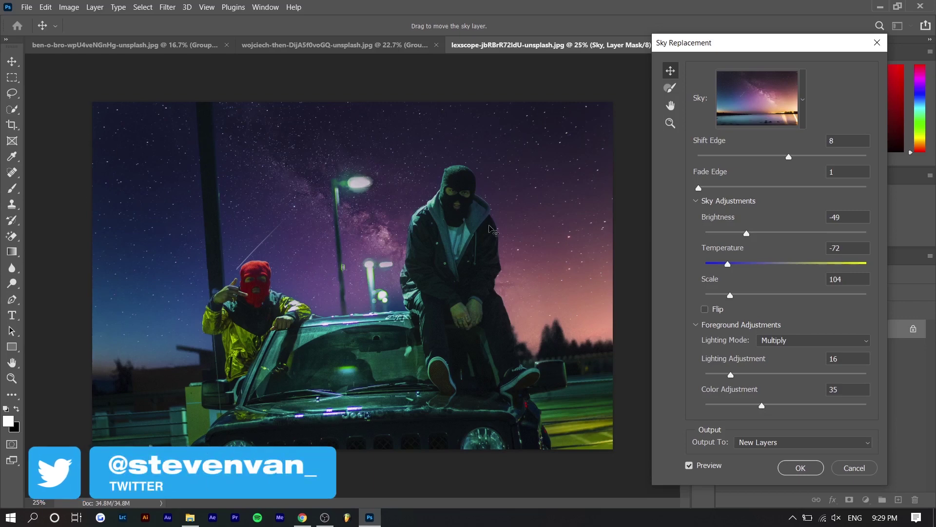
click(801, 472)
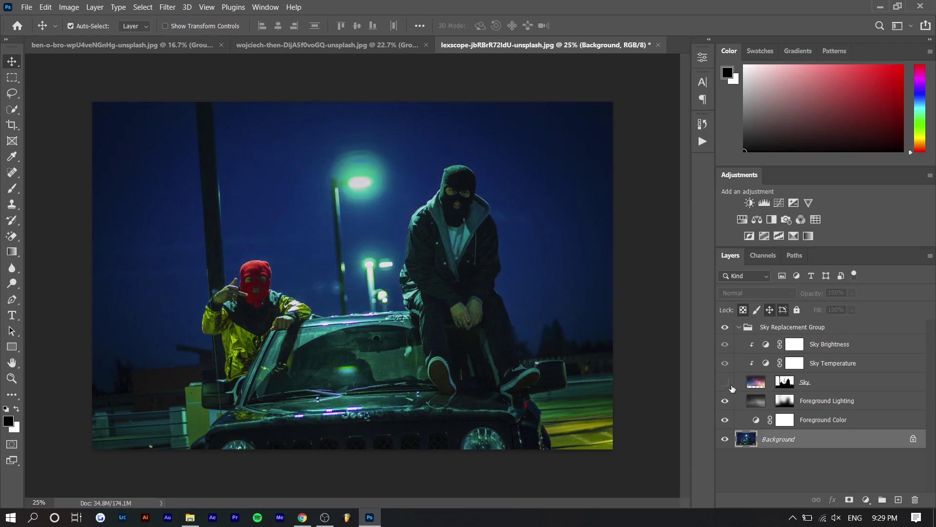
Show and select the Sky layer, then apply a 3.3-pixel Gaussian Blur to it
click(726, 384)
click(756, 382)
click(167, 7)
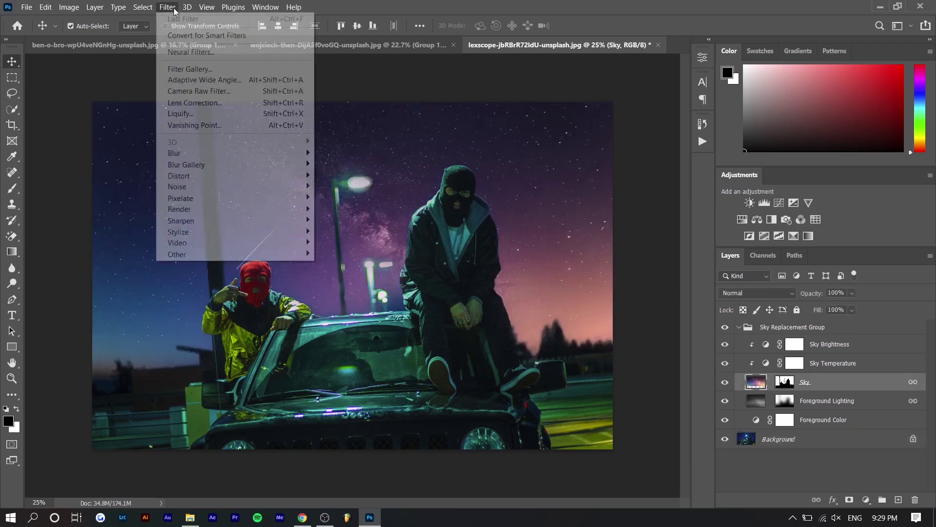
mouse_move(175, 153)
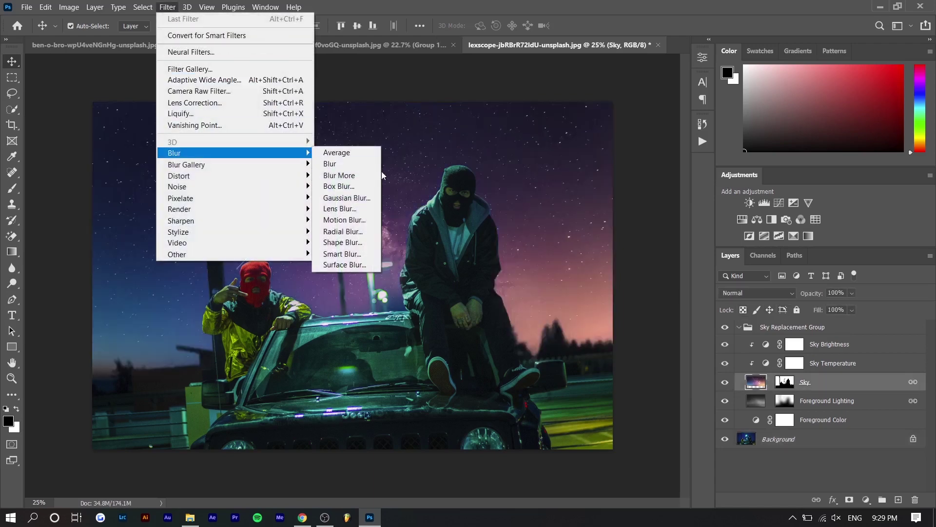
click(344, 196)
click(727, 334)
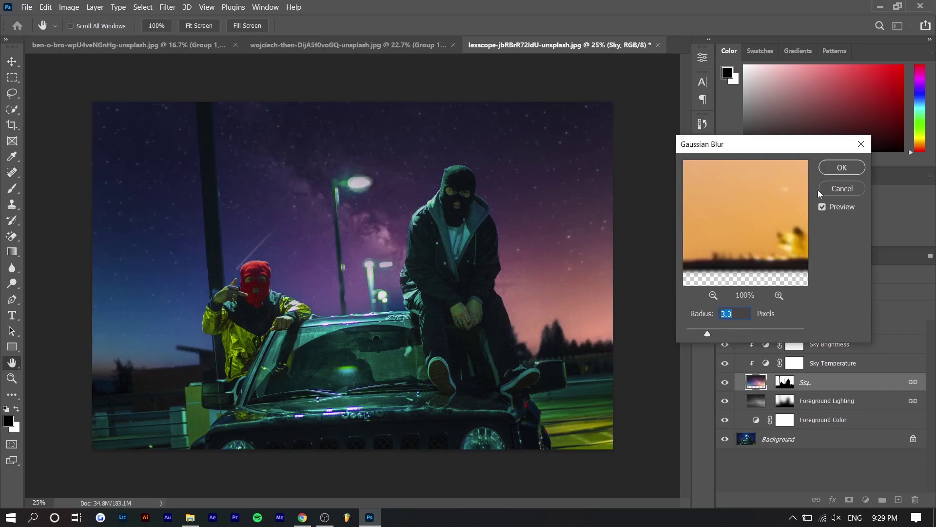
click(841, 167)
Add a Color Balance adjustment with midtones Cyan-Red -6, Magenta-Green +40, Yellow-Blue -14
click(757, 219)
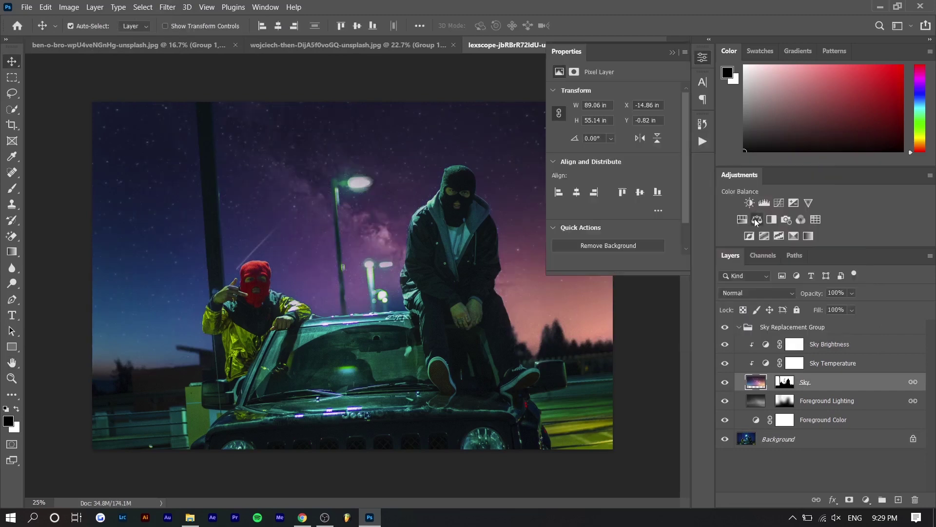
click(607, 136)
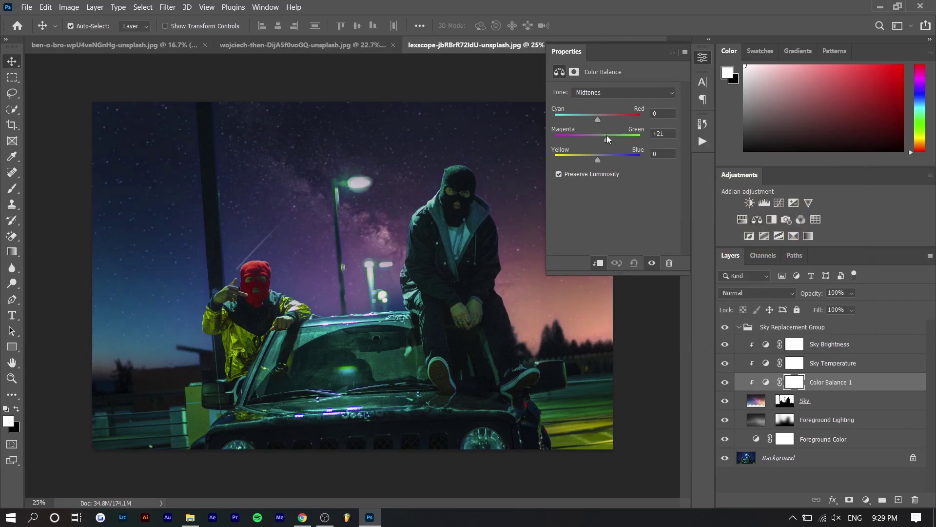
drag(599, 119, 584, 119)
mouse_move(598, 160)
mouse_down()
mouse_move(610, 158)
mouse_move(592, 158)
mouse_up()
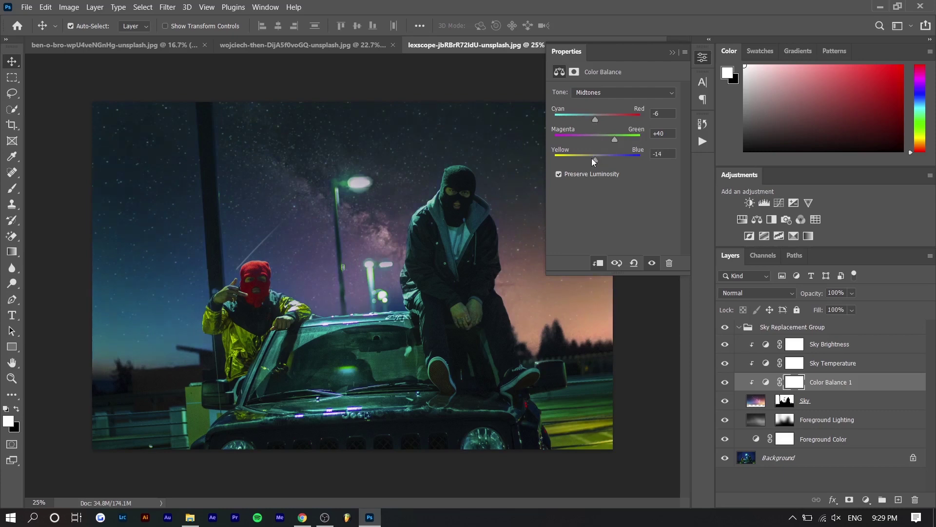
Set Group 1 opacity to 48%, then compare against the mountain photo with its new sky hidden
click(670, 54)
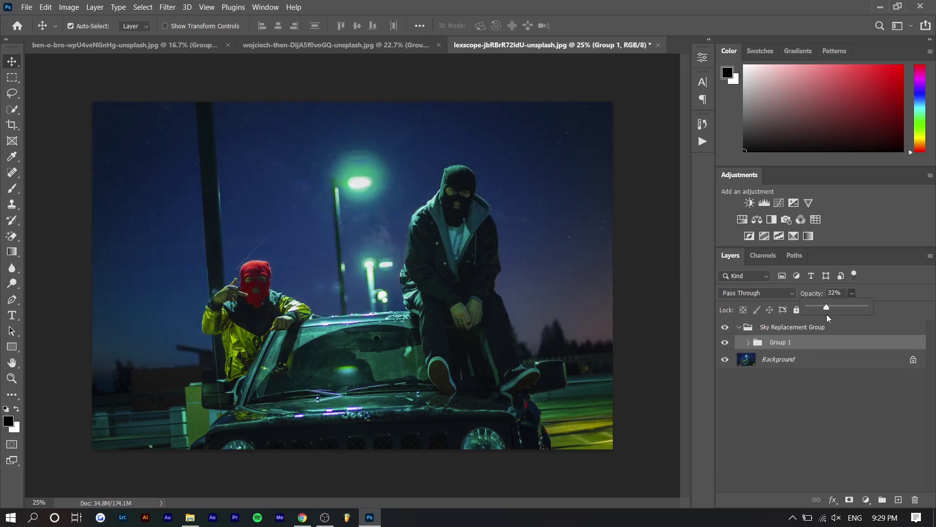
drag(830, 318, 837, 318)
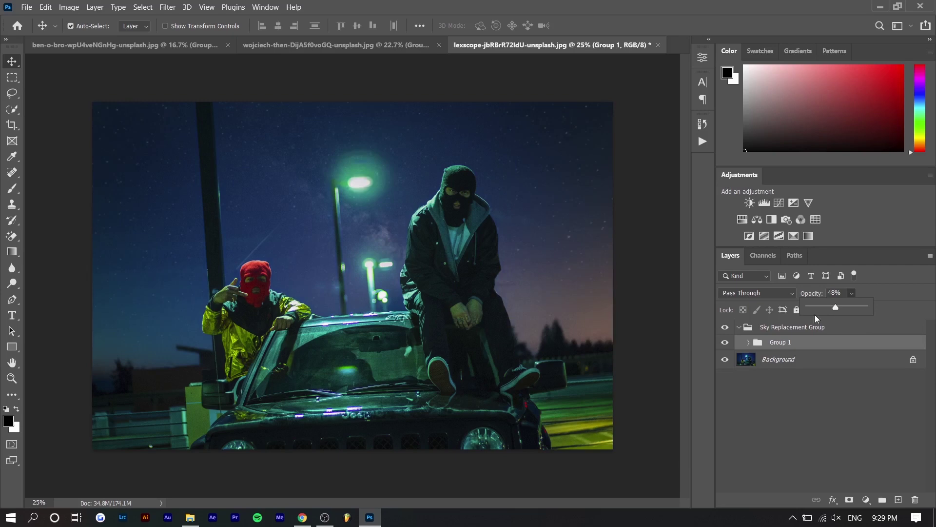
click(303, 45)
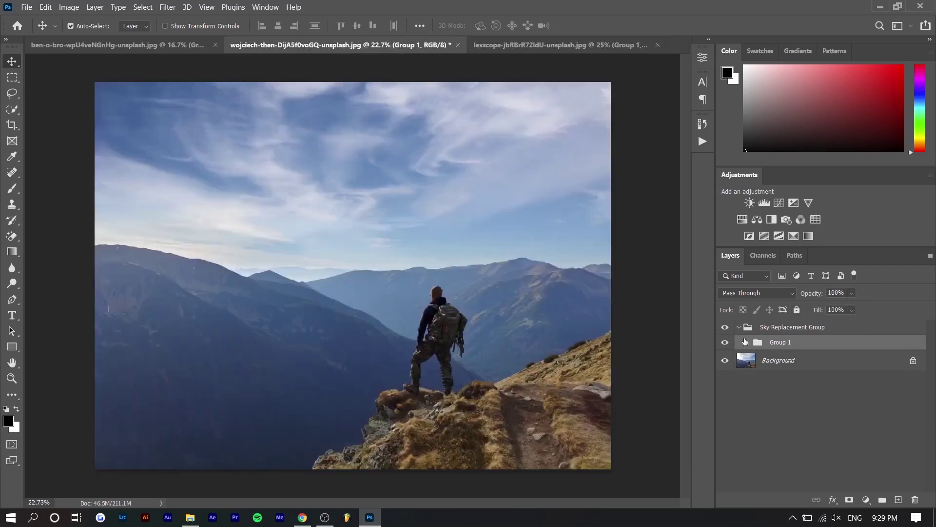
click(725, 341)
key(ctrl+Tab)
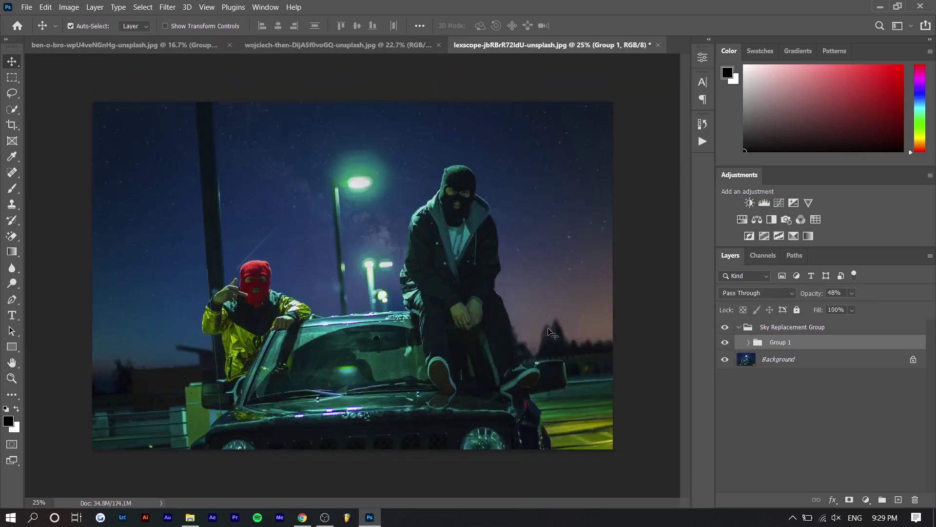
Display the finished city sunset photo from the ben-o-bro document tab
click(151, 45)
click(324, 49)
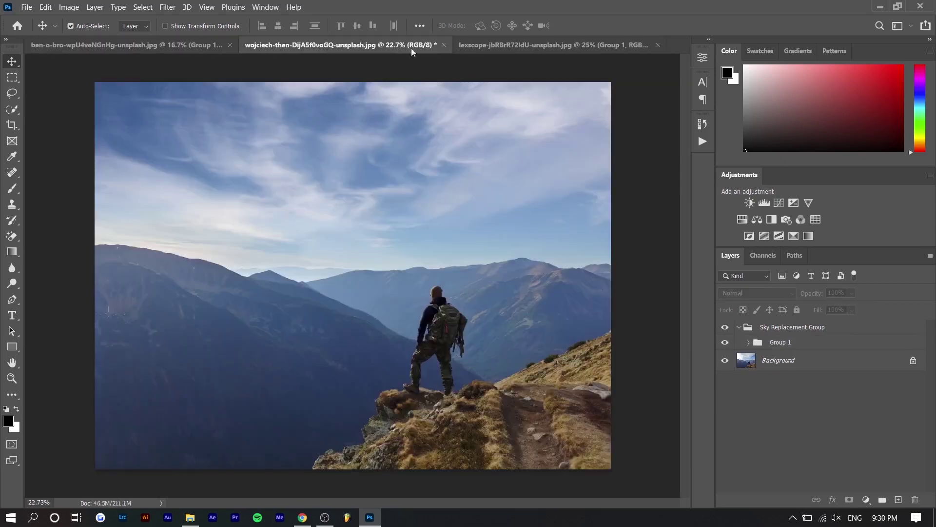
click(199, 46)
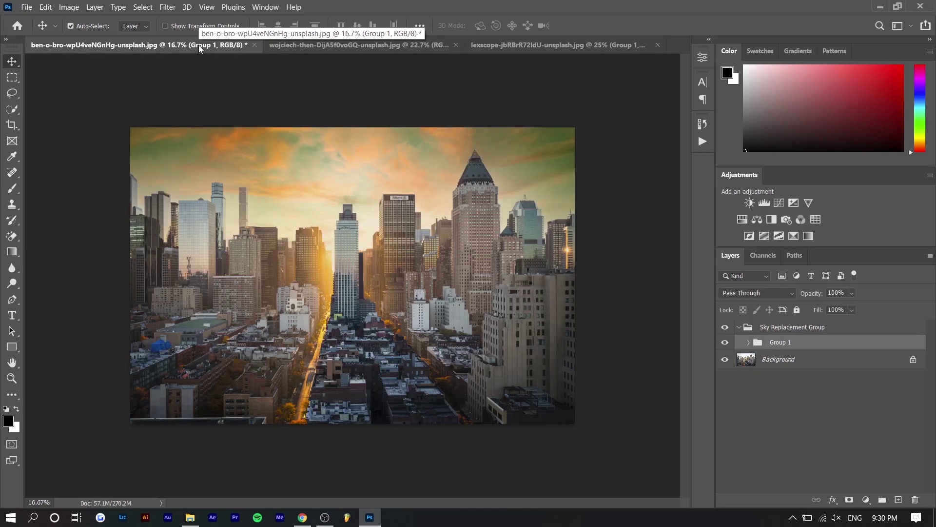